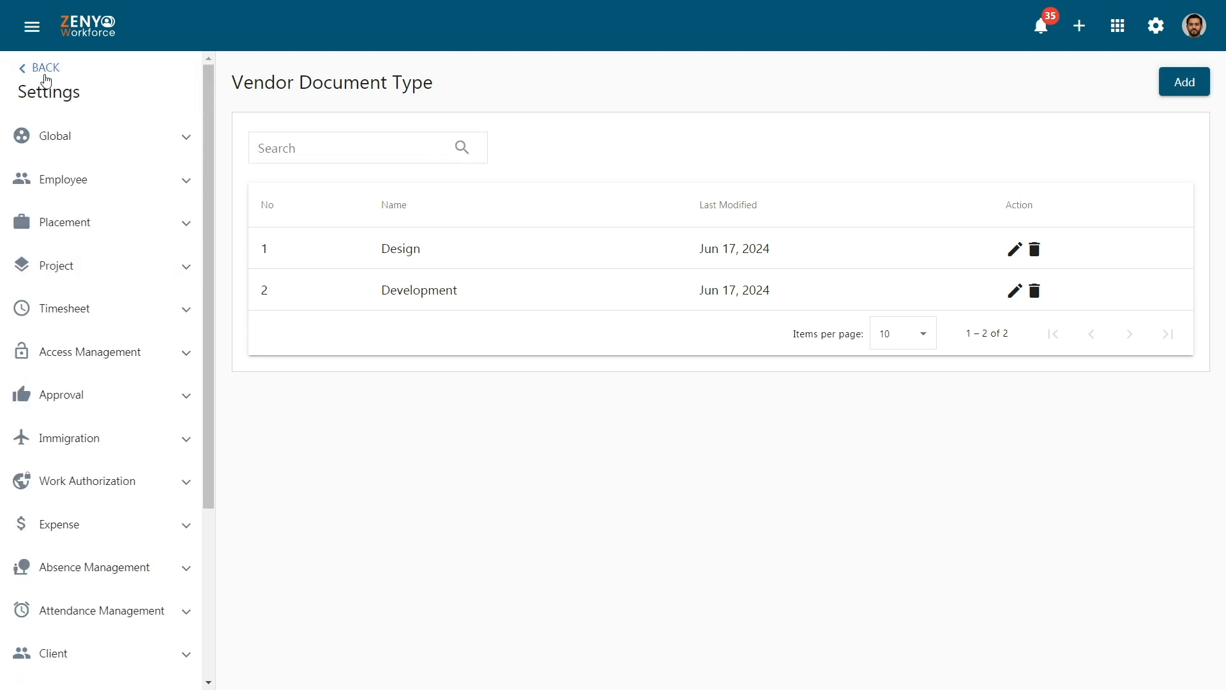
Go back from settings to the Vendor list and begin adding a new vendor.
click(45, 74)
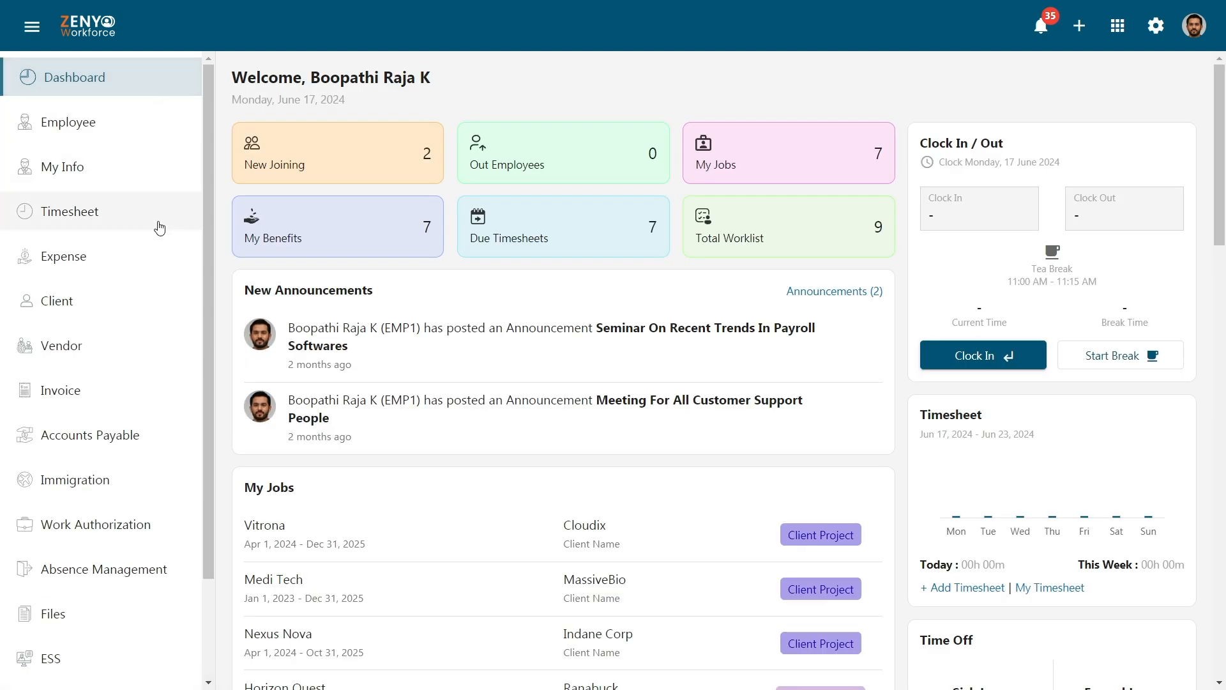
click(152, 345)
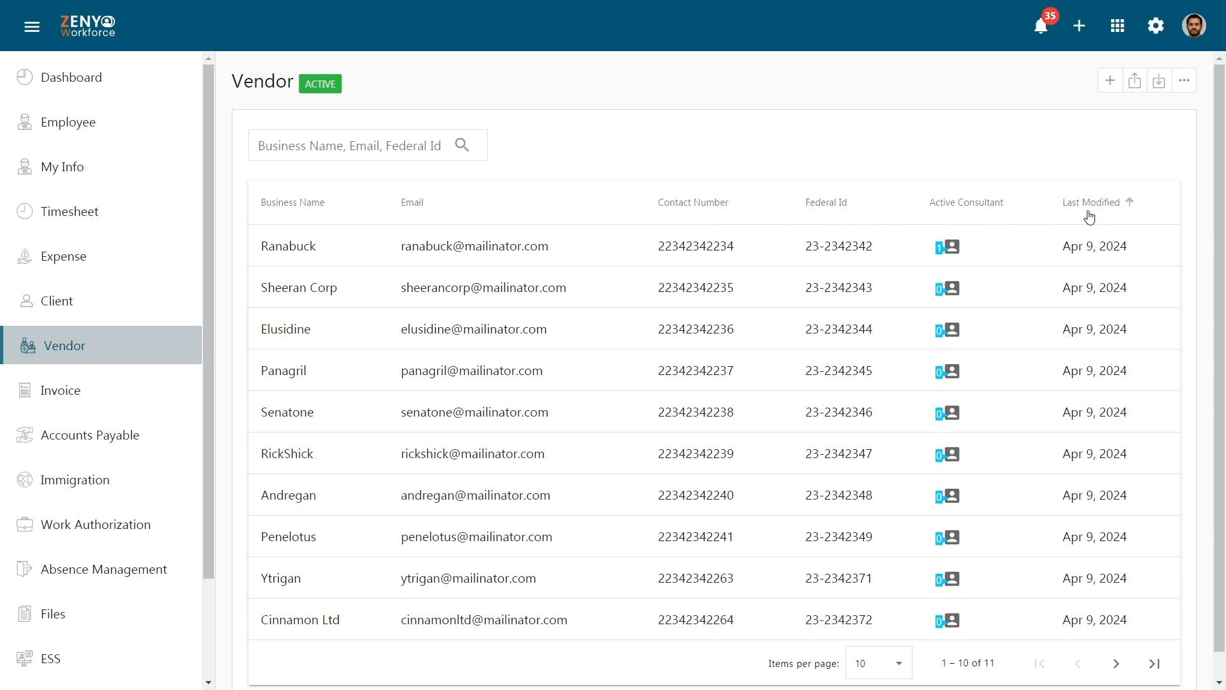
click(437, 136)
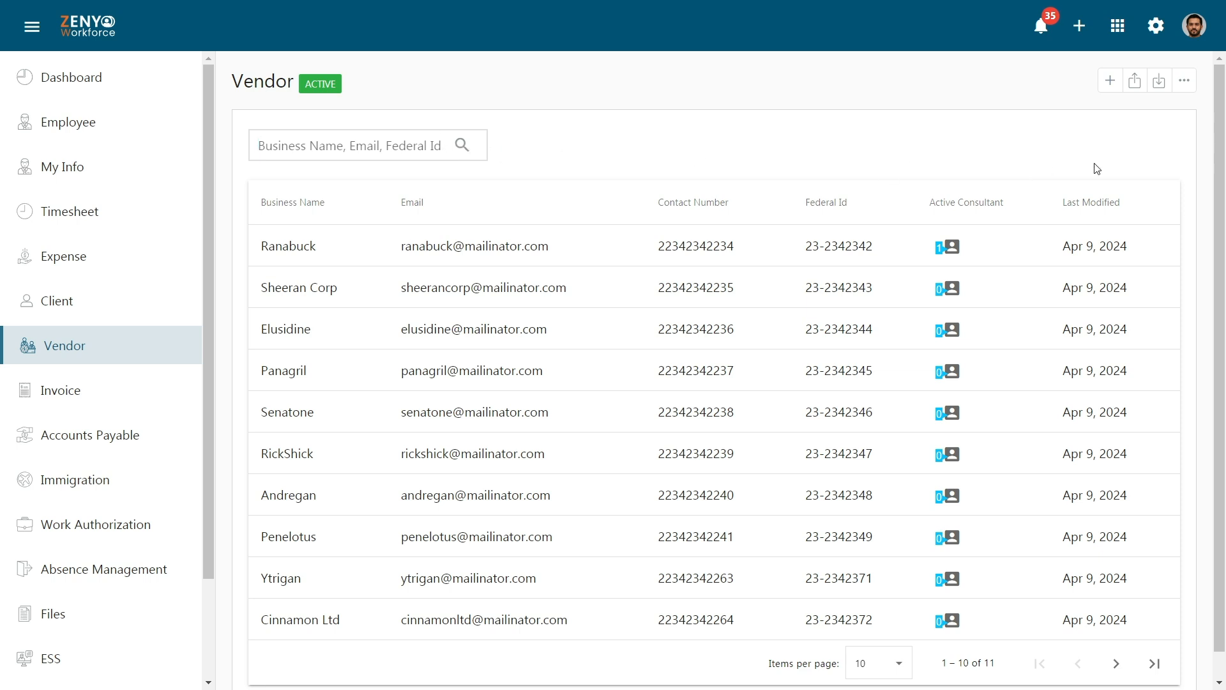
click(1111, 82)
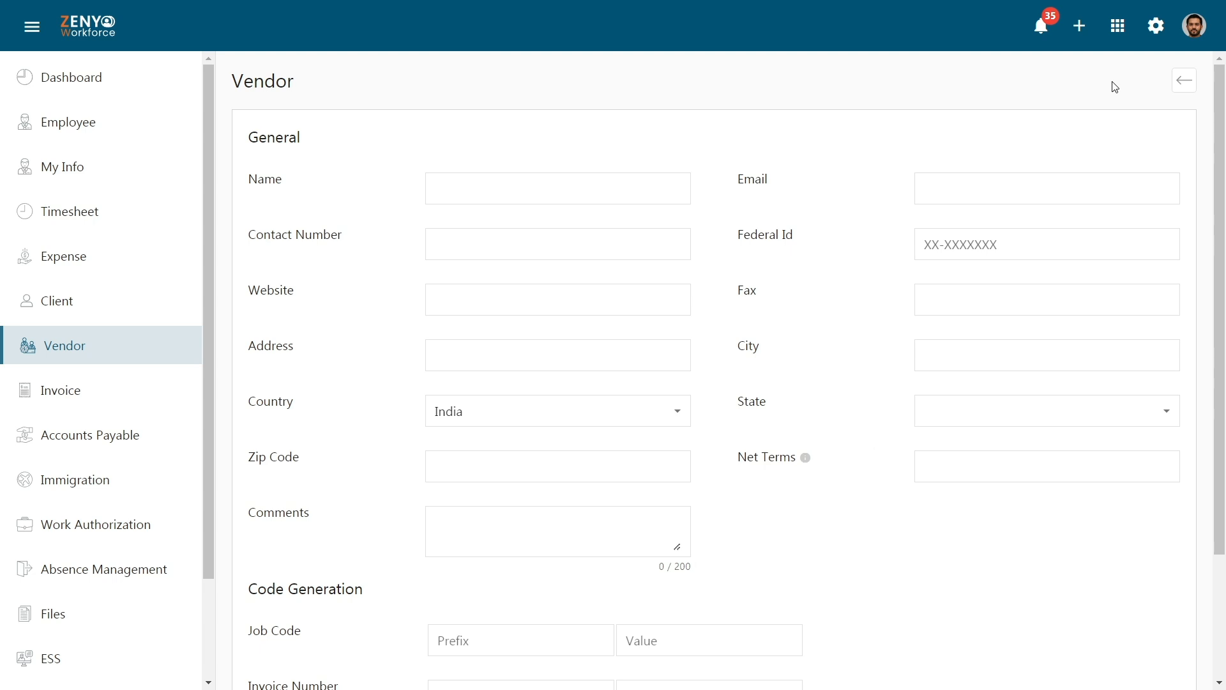
Enter vendor name Dot Solutions with its e-mail, contact number and Federal Id.
click(649, 189)
text(Dot Solutions)
click(1112, 197)
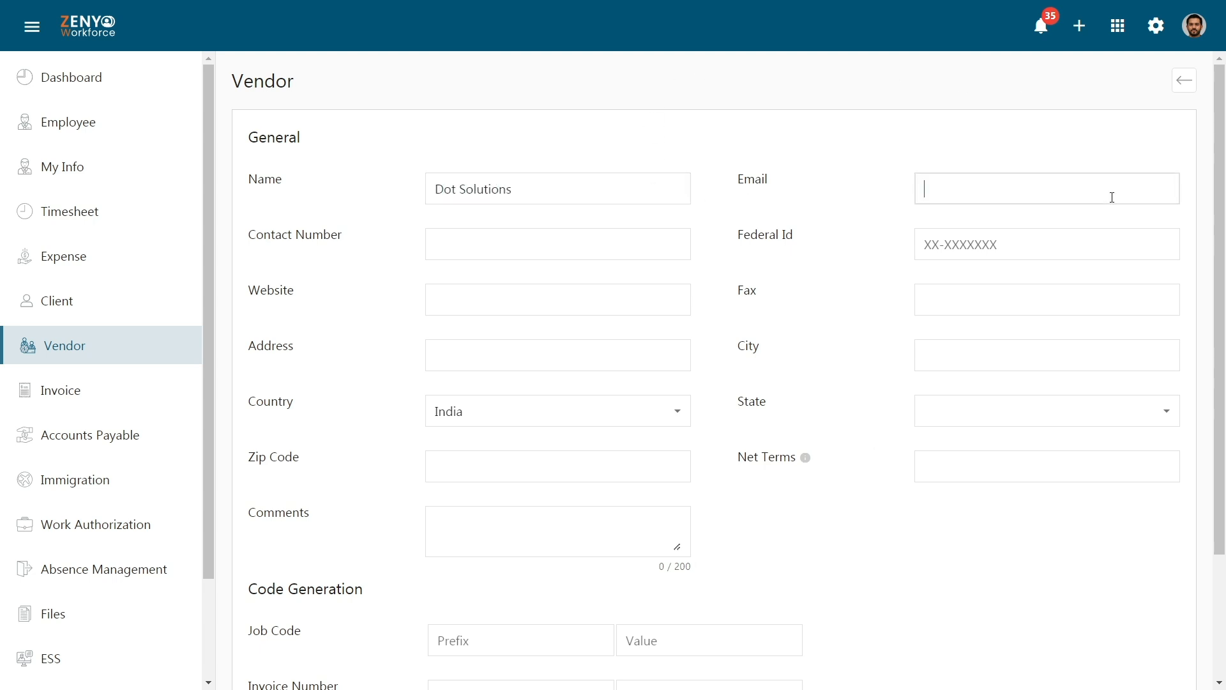
click(671, 240)
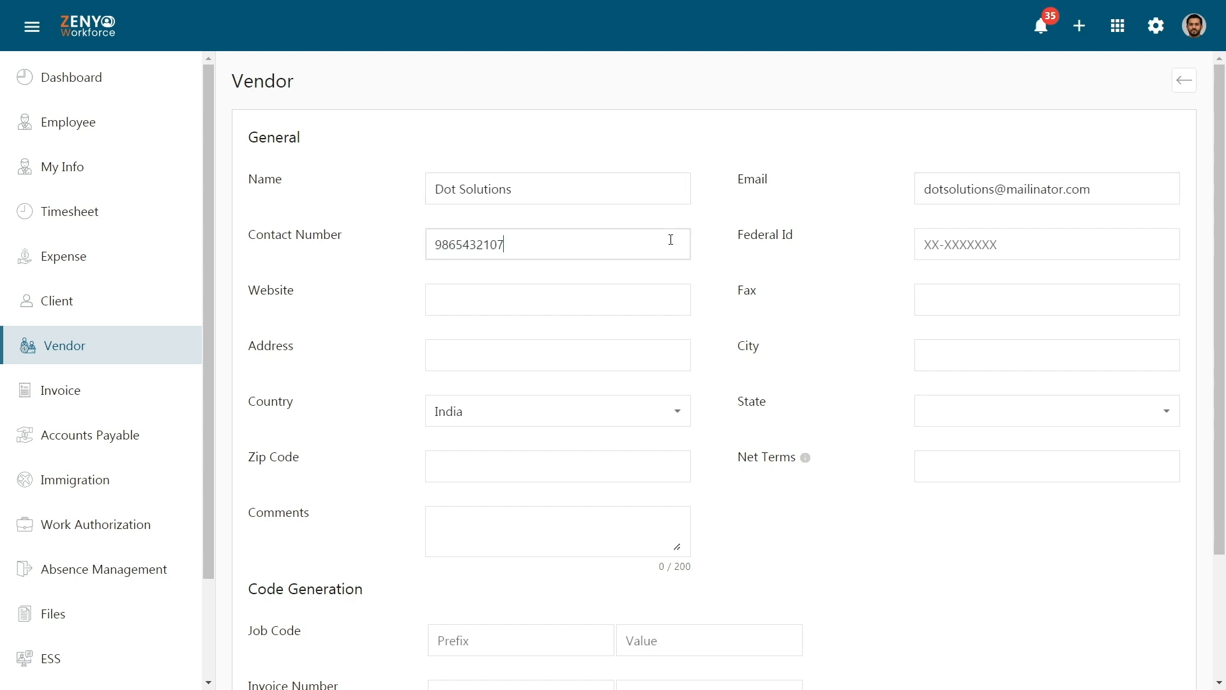
click(1004, 245)
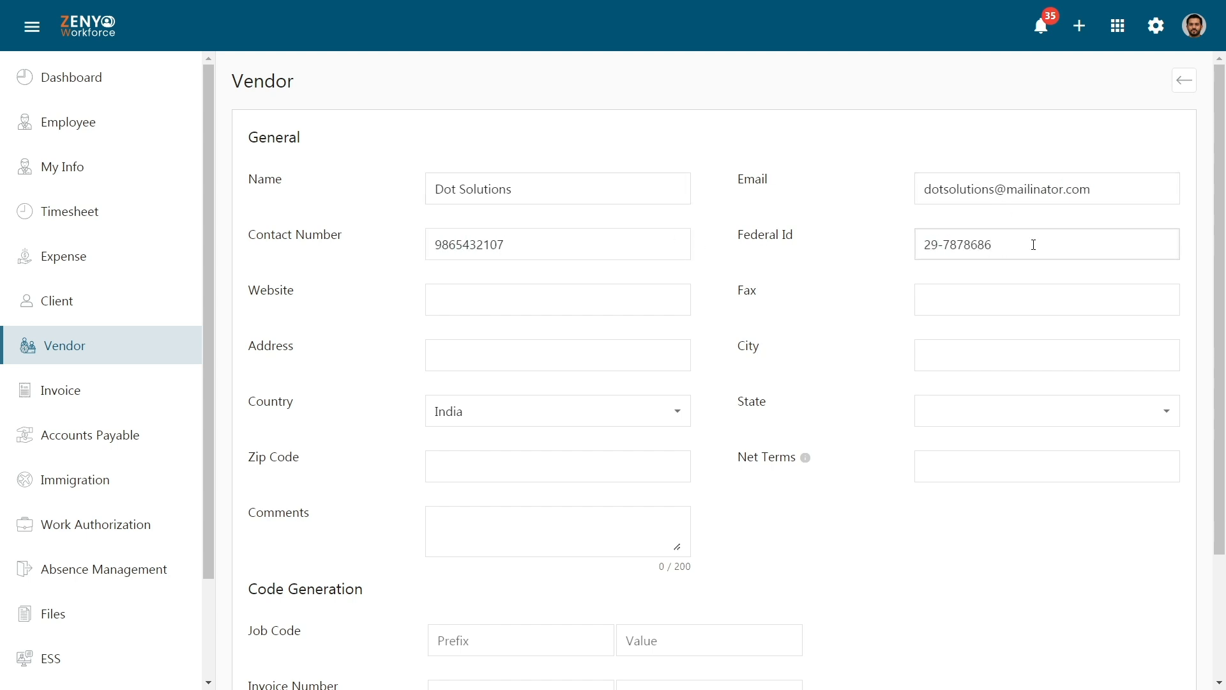
click(996, 309)
Fill in the vendor's street address, Tirunelveli, Tamil Nadu, zip code, and net terms 30.
click(660, 356)
click(1015, 353)
text(Tirunelveli)
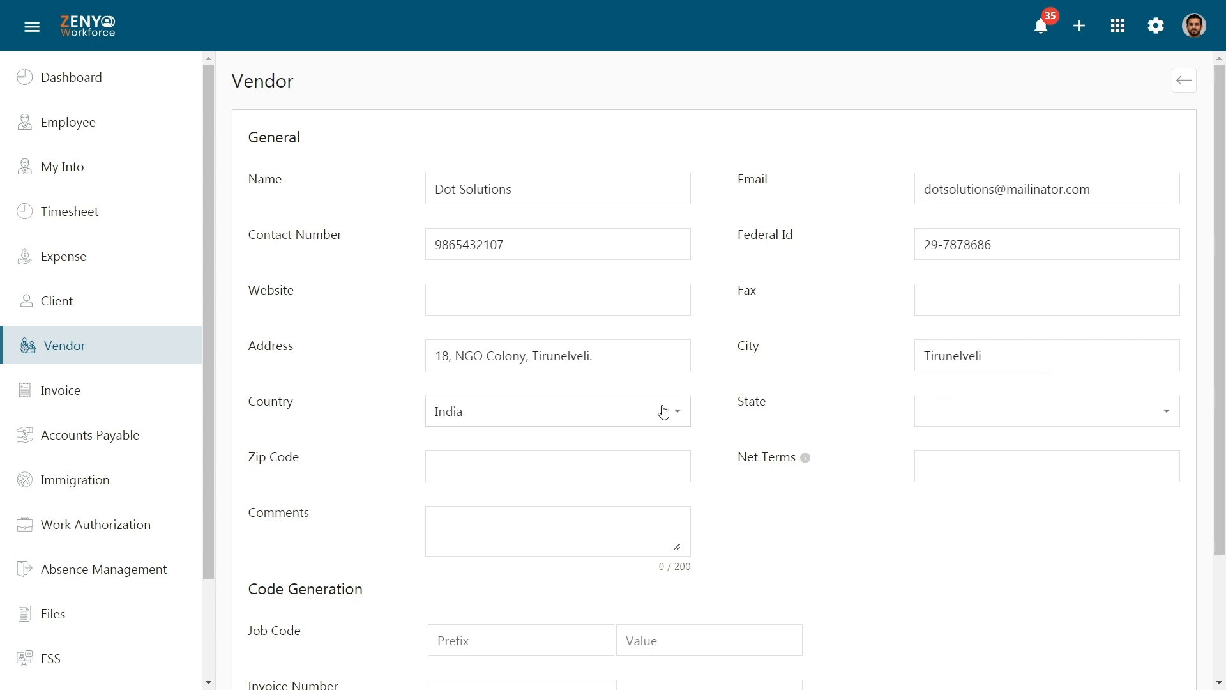
click(957, 412)
click(963, 626)
click(672, 468)
text(627003)
key(Tab)
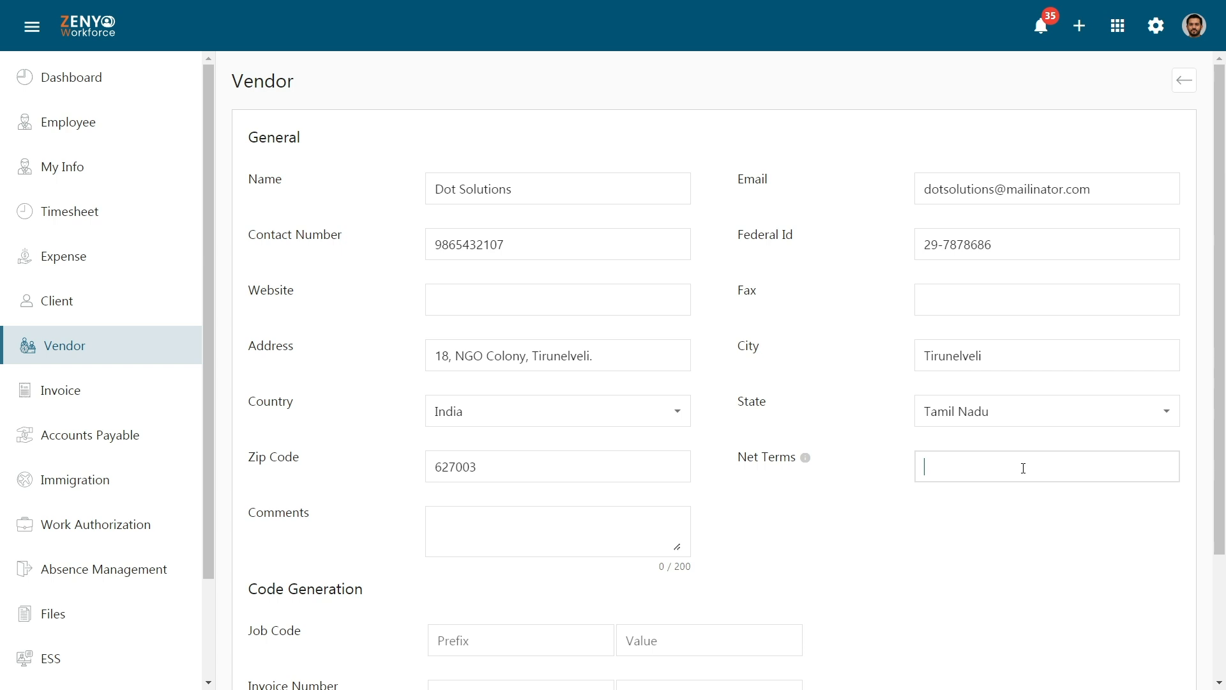
text(30)
Set code generation Job Code A/1, Invoice Number B/2, Work Order c/3, and save the vendor.
scroll(713, 370, down, 3)
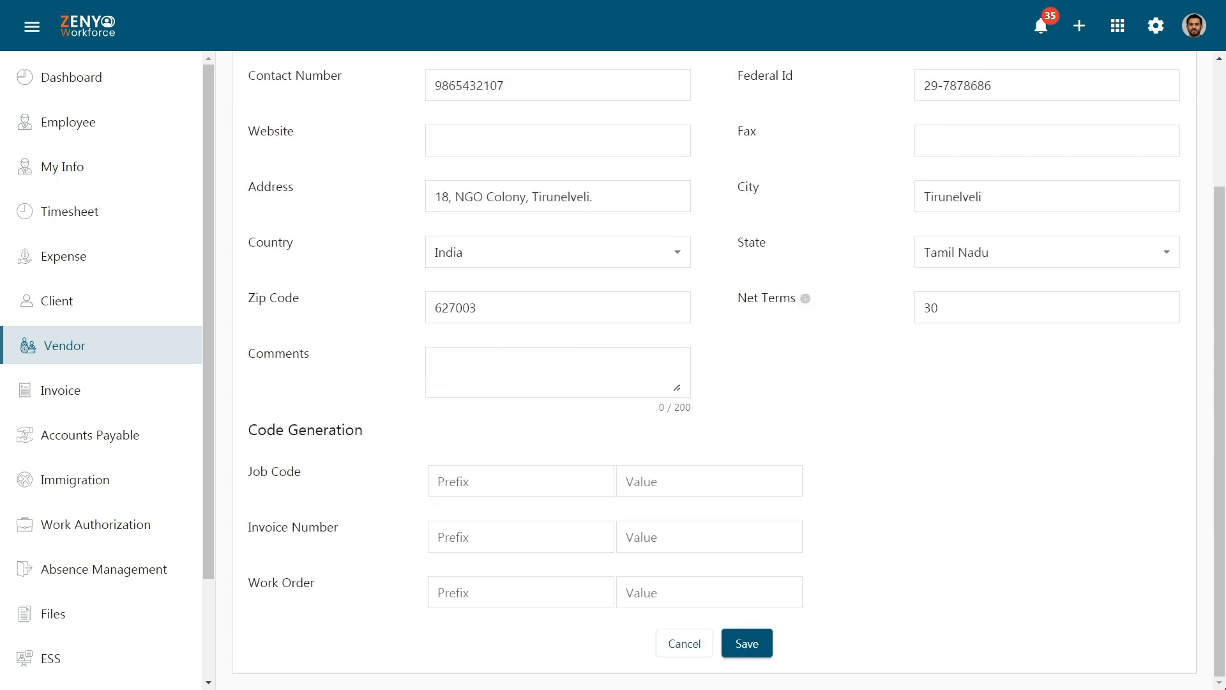
click(576, 474)
text(A)
click(679, 480)
text(1)
key(Tab)
text(B)
key(Tab)
text(2)
key(Tab)
text(c)
key(Tab)
text(3)
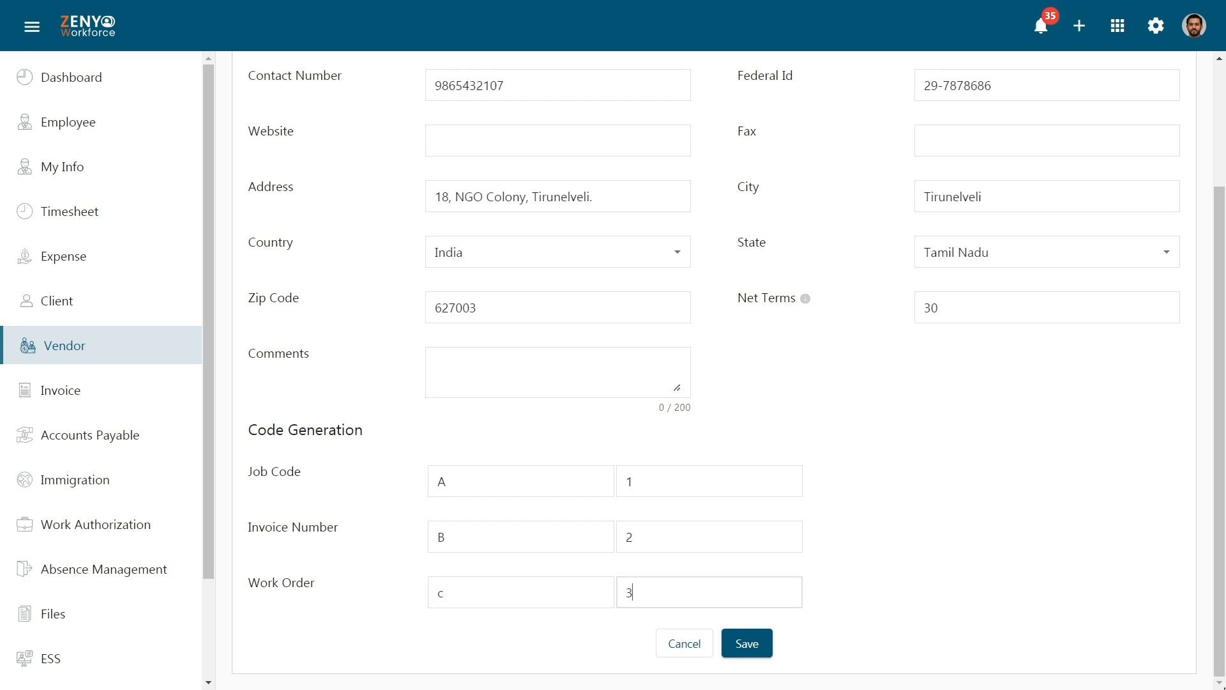
click(756, 646)
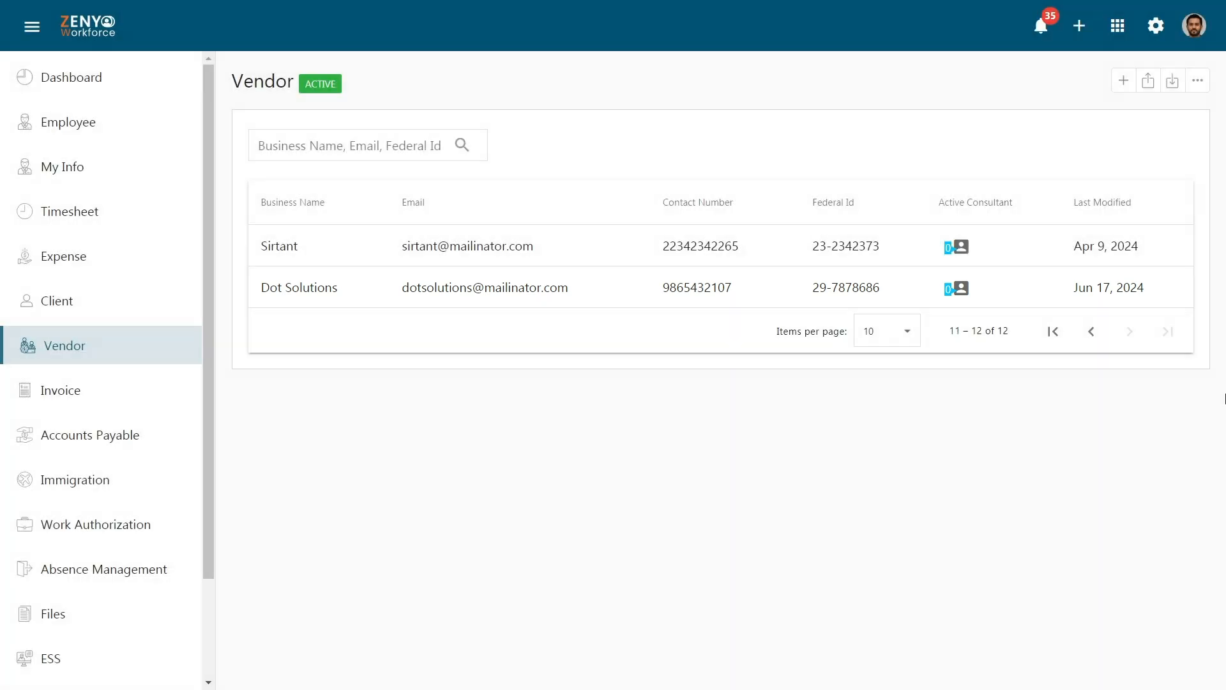
Open Dot Solutions, change the zip code's last digit from 3 to 4, and update.
click(1119, 299)
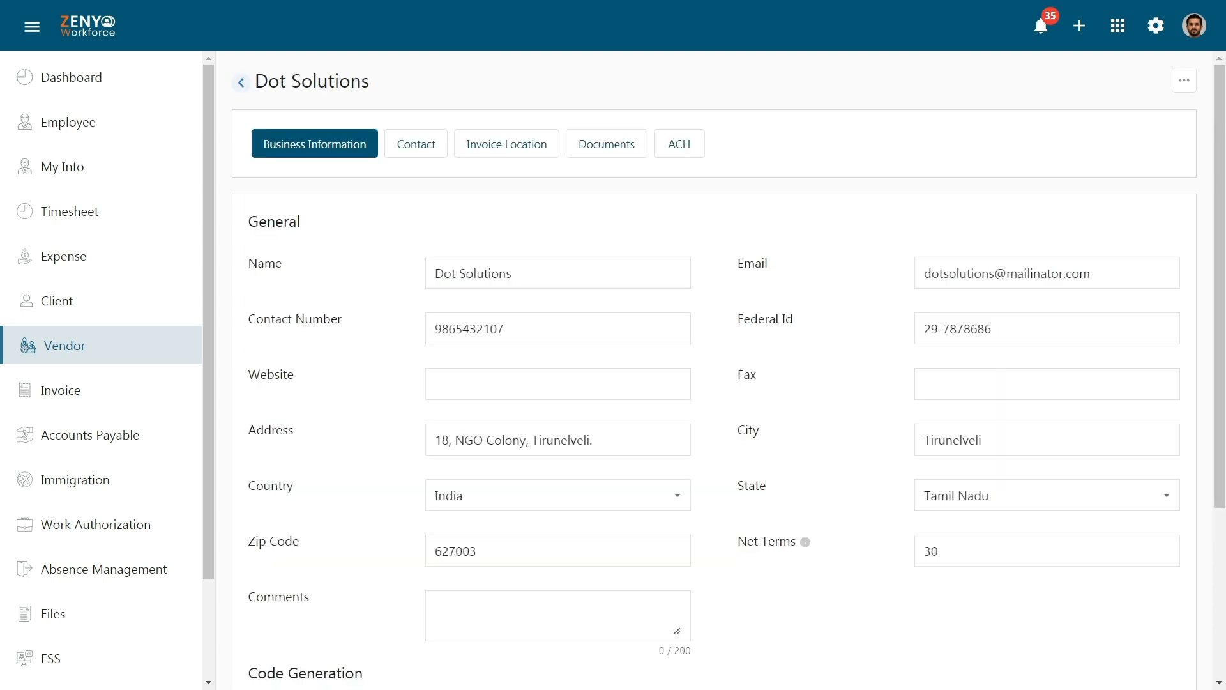
scroll(1223, 329, down, 5)
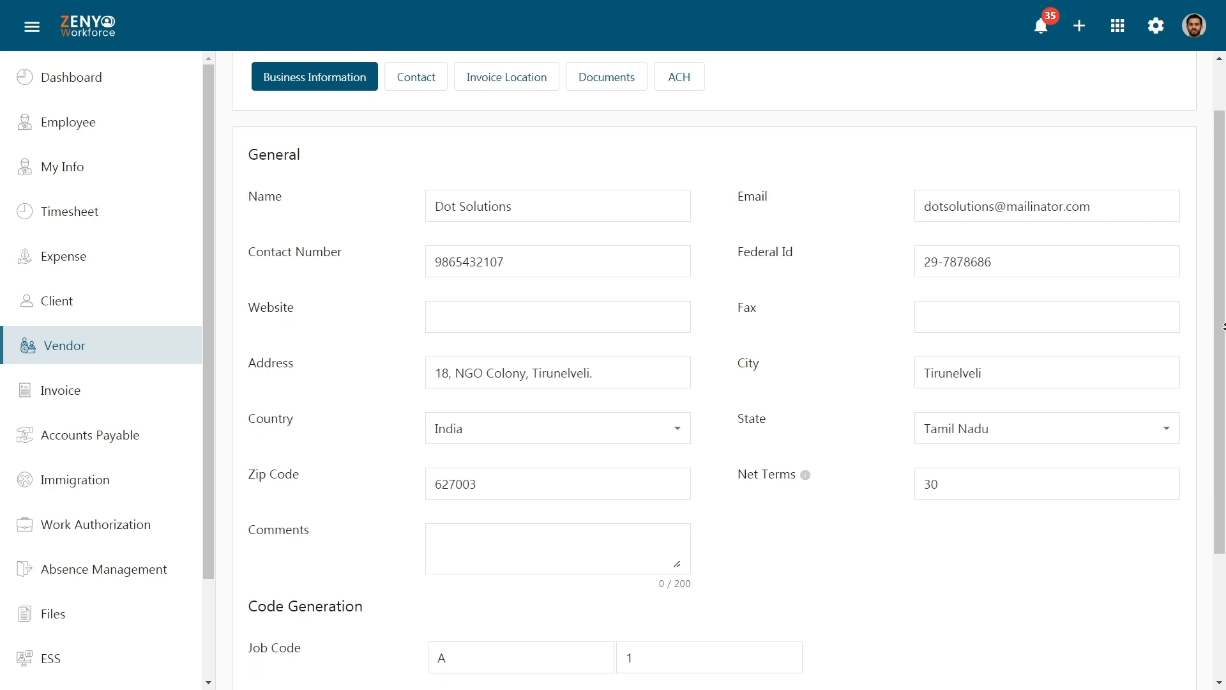
scroll(1223, 329, down, 3)
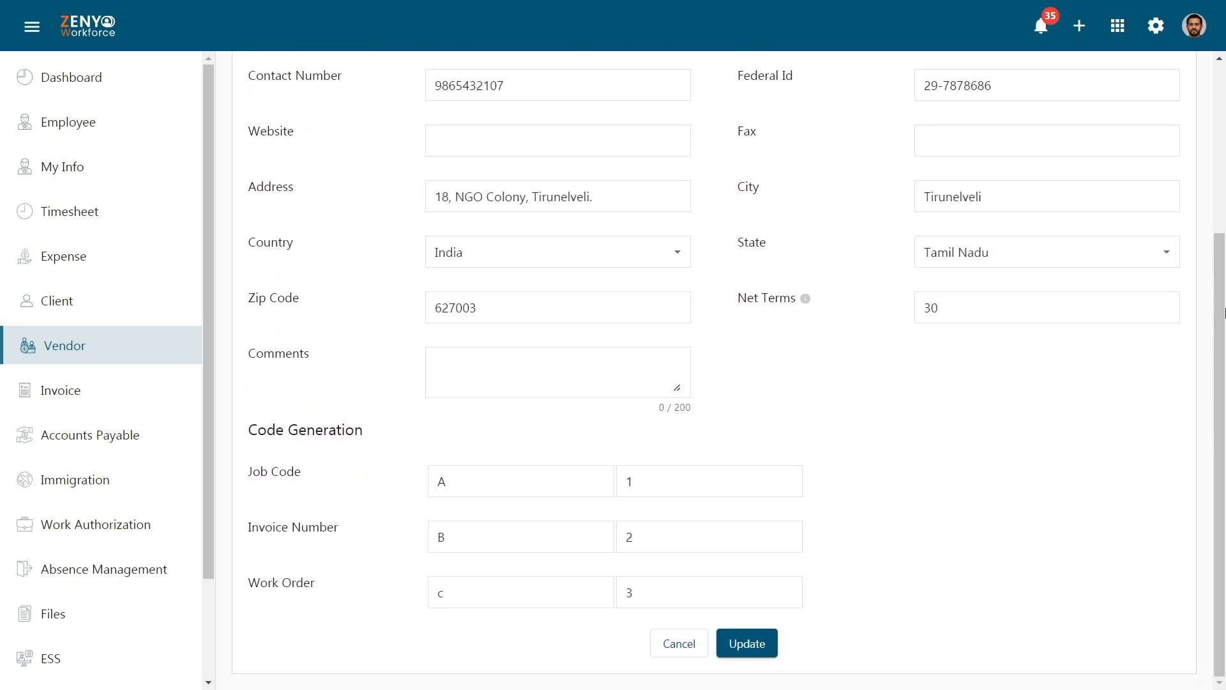
click(656, 315)
key(BackSpace)
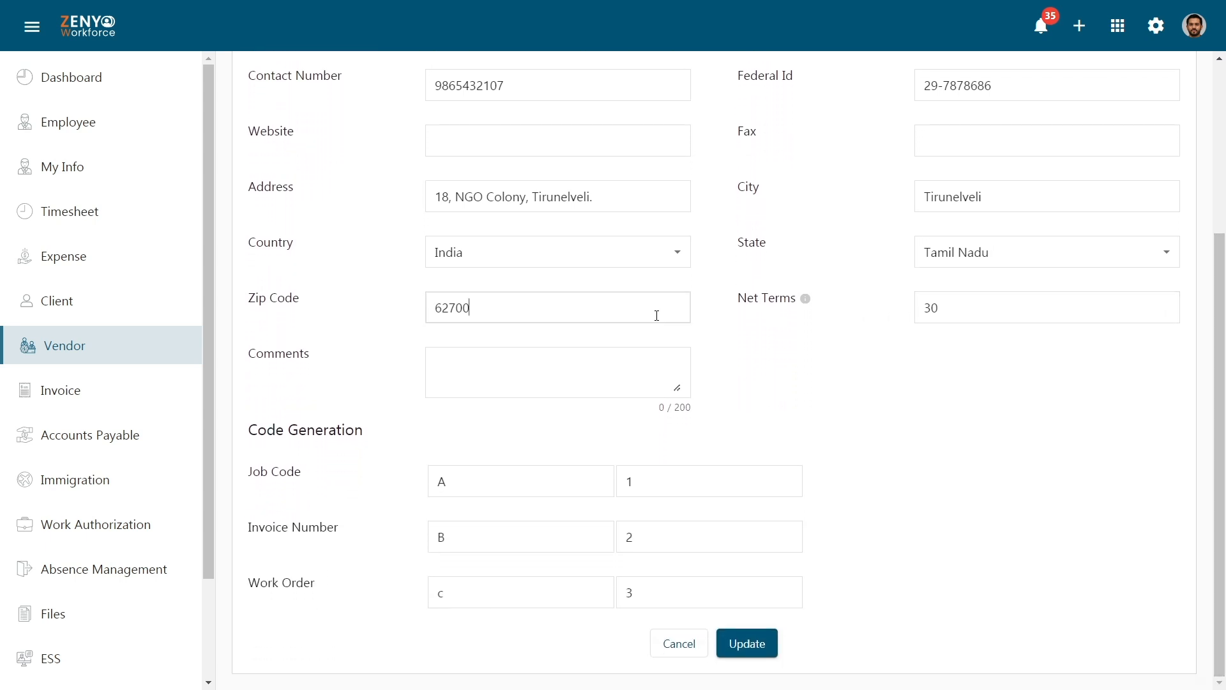
text(4)
click(735, 653)
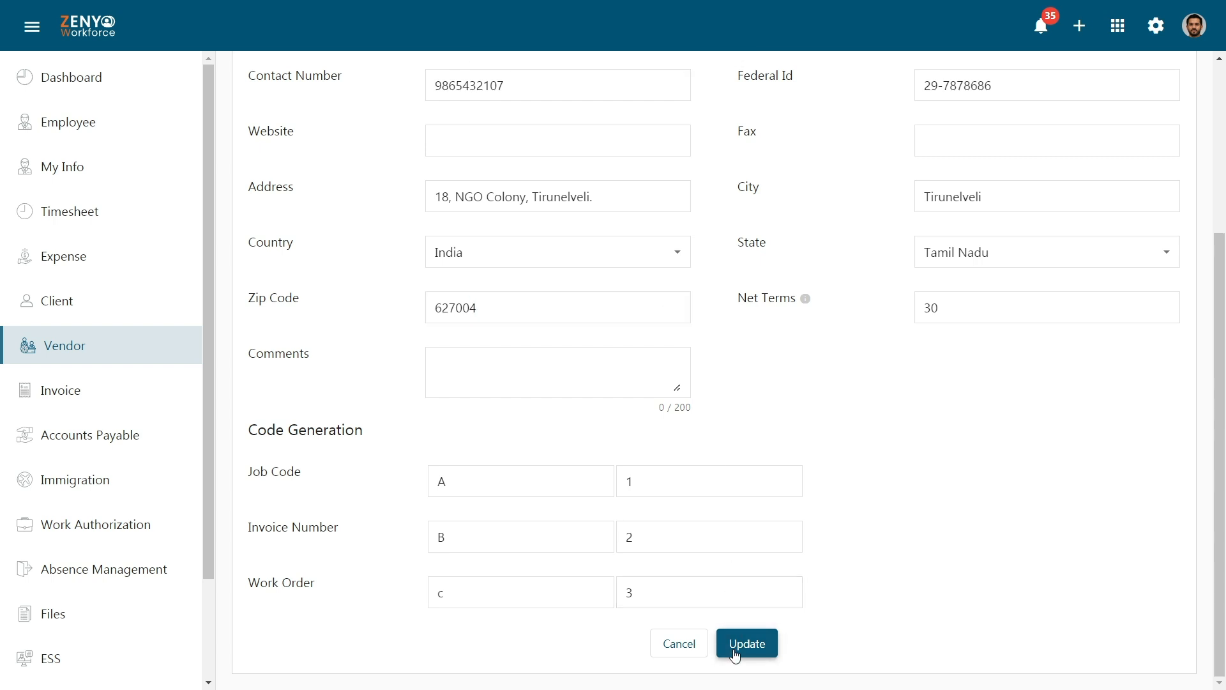
drag(1220, 344, 1221, 172)
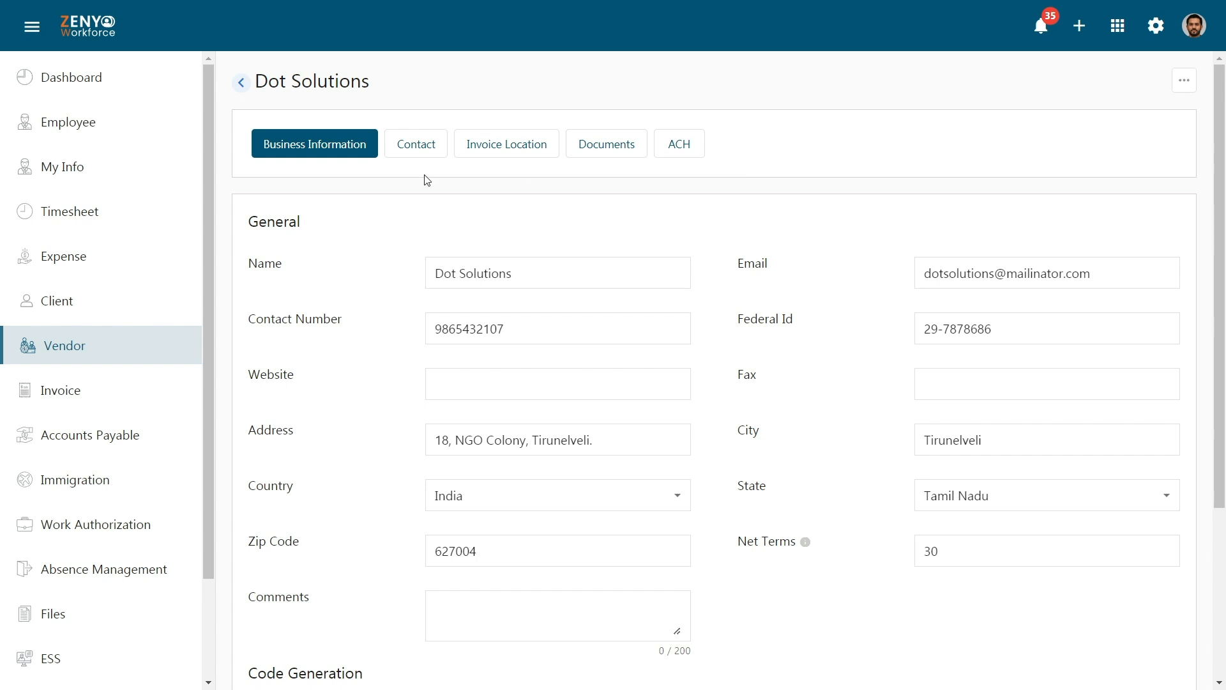
click(427, 148)
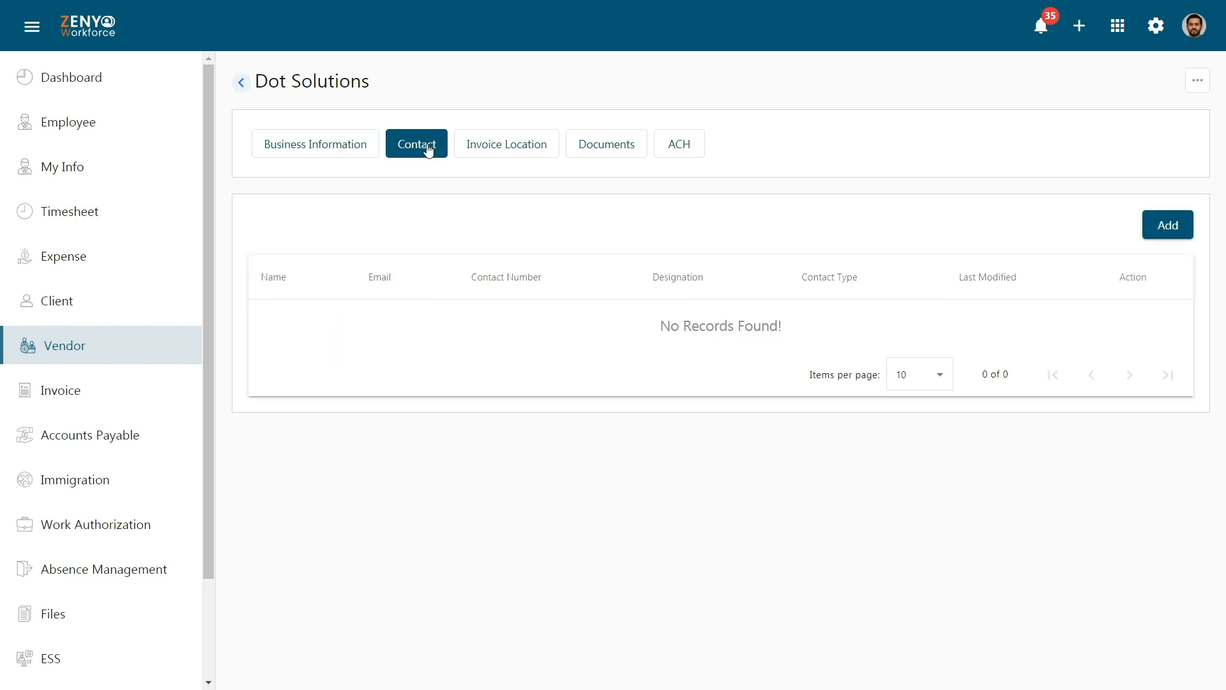
Add a Primary contact with name, e-mail, phone, designation Senior Developer and gender Male.
click(1182, 213)
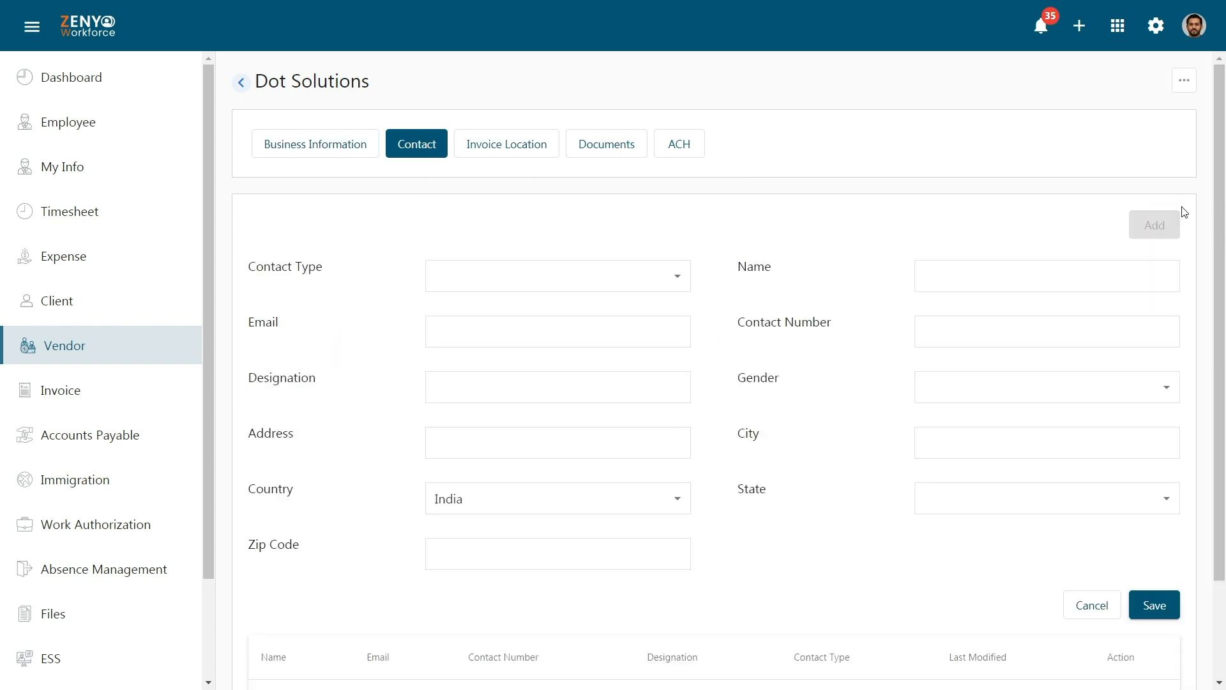
click(643, 279)
click(647, 308)
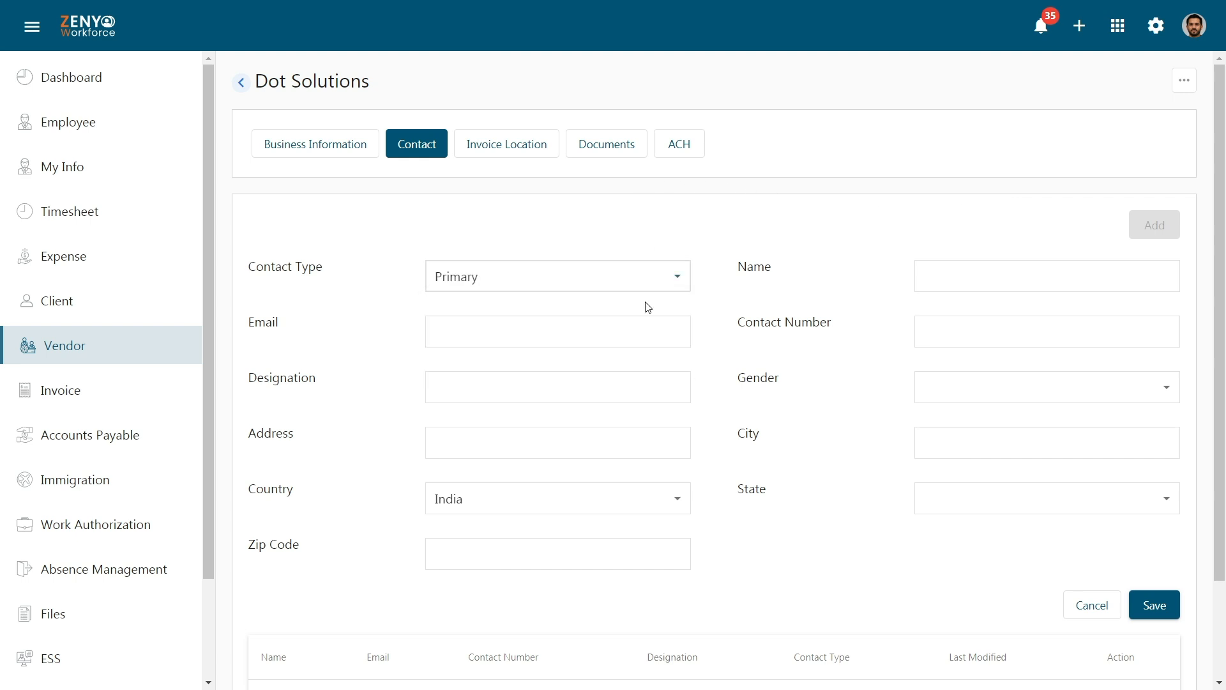
click(1020, 274)
text(Karthik)
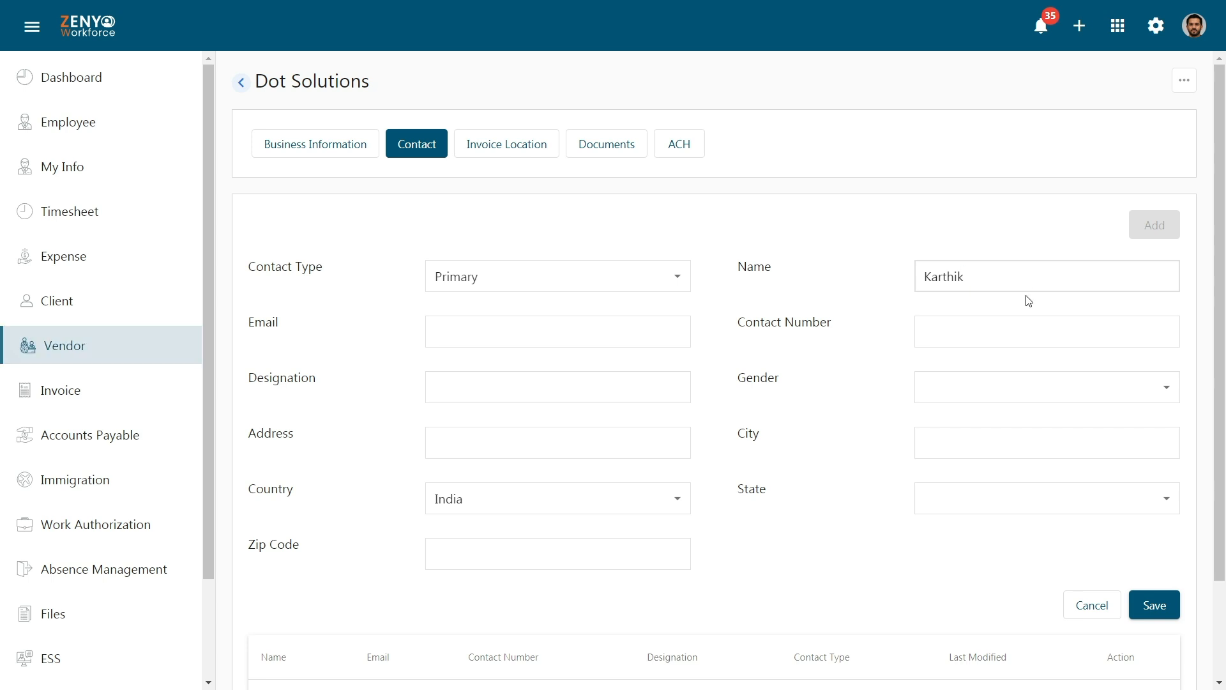
click(649, 336)
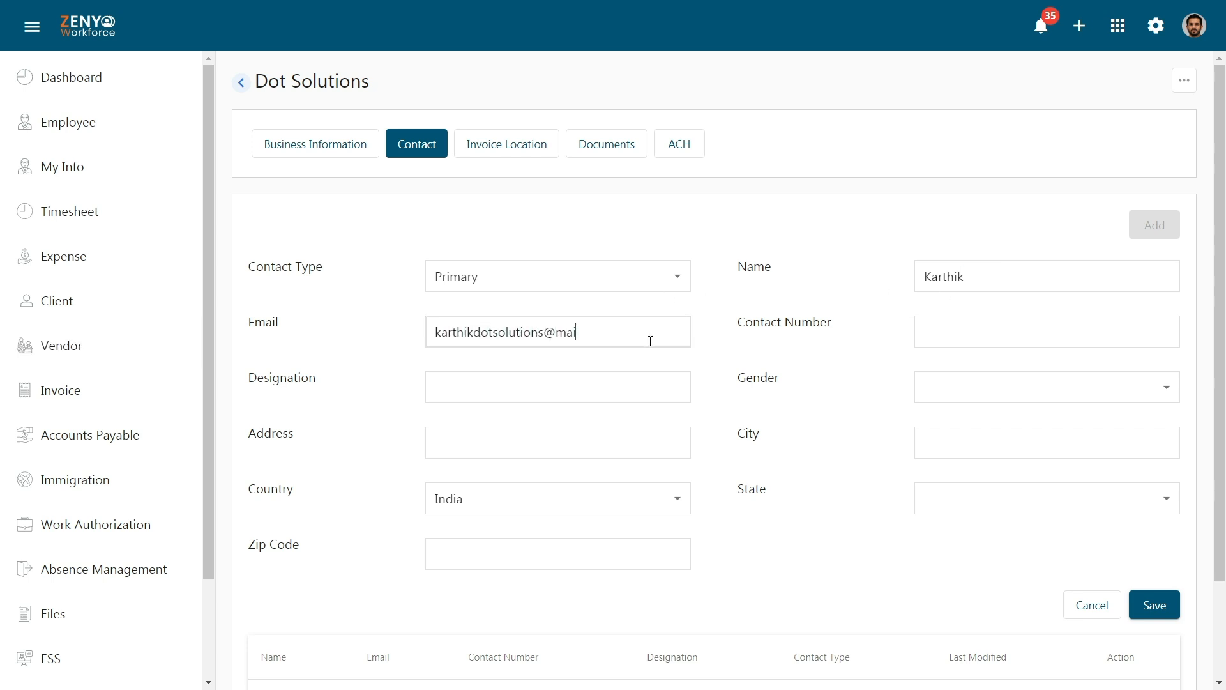
click(1024, 330)
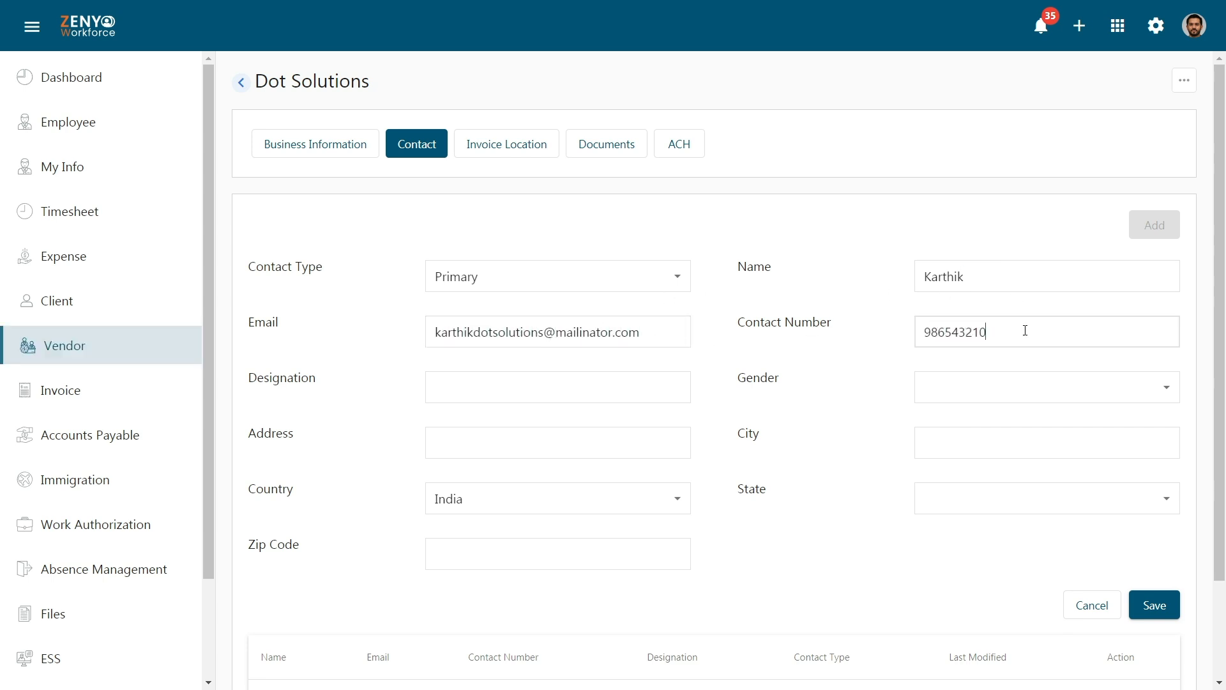
click(668, 386)
text(Senior Developer)
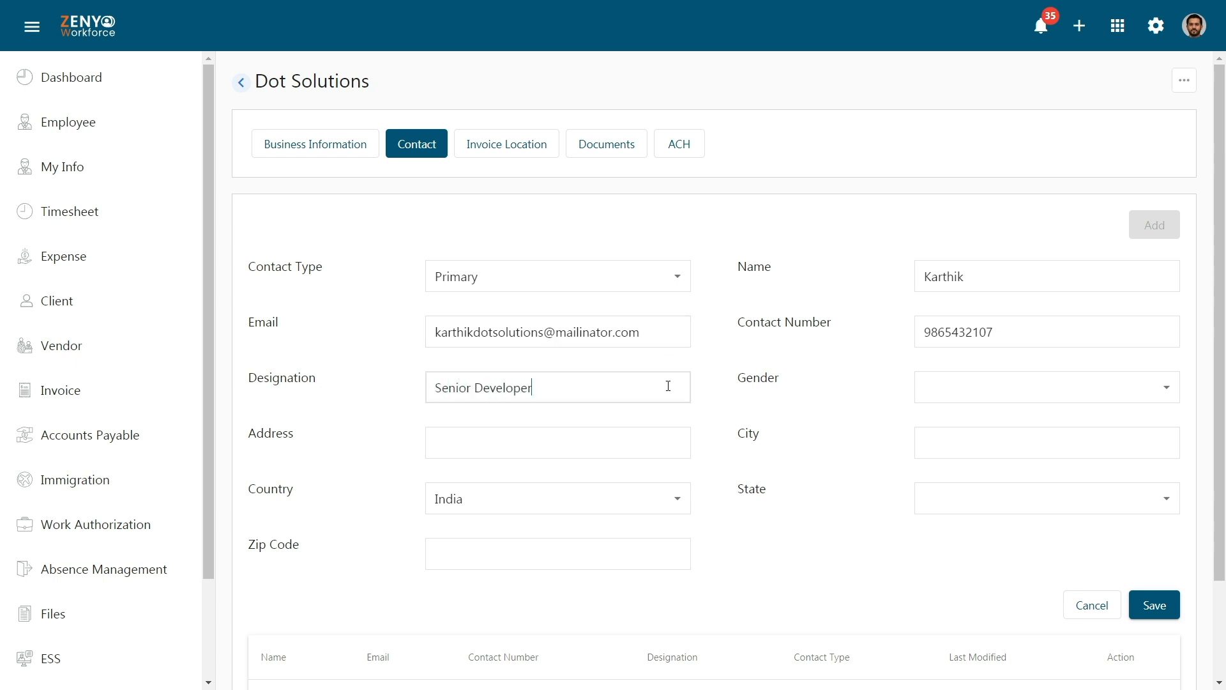
click(1004, 400)
click(1052, 423)
Give the contact a street address in Tirunelveli, Tamil Nadu with zip code, and save it.
click(639, 441)
click(1026, 446)
text(Tirunelveli)
click(1030, 471)
click(1065, 506)
click(1068, 470)
click(672, 547)
text(627004)
click(1154, 605)
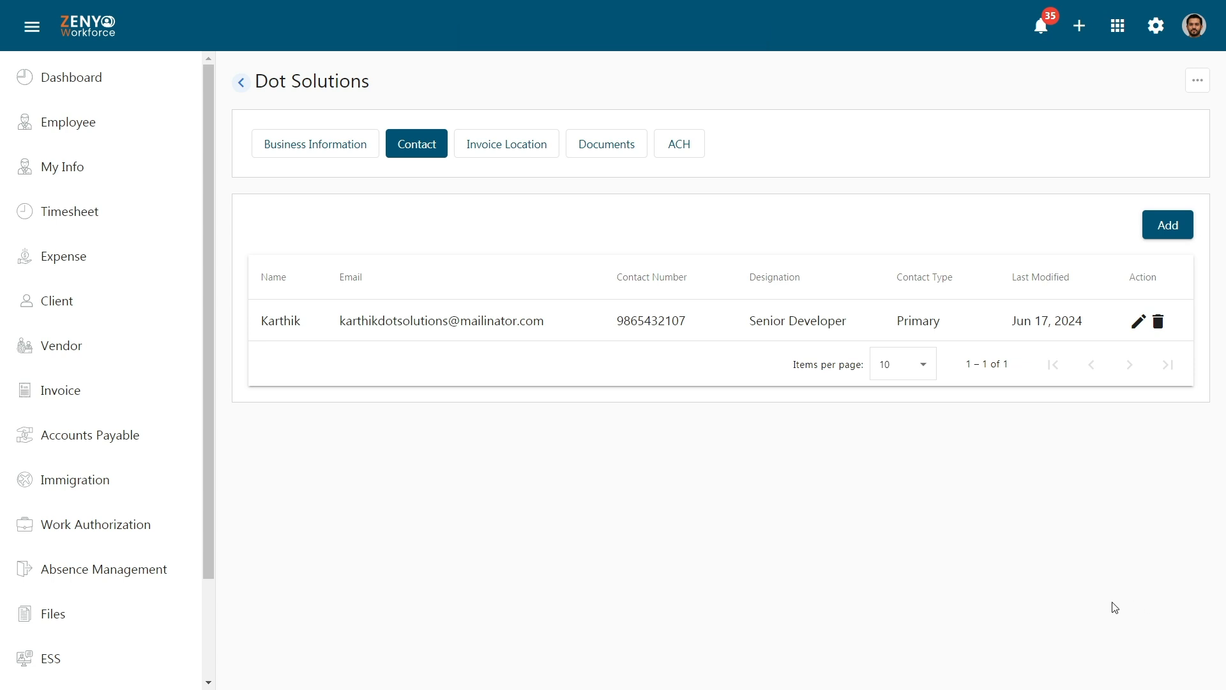
Save invoice location 'Dot Solutions' with a street address in Tirunelveli, Tamil Nadu and its zip code.
click(502, 148)
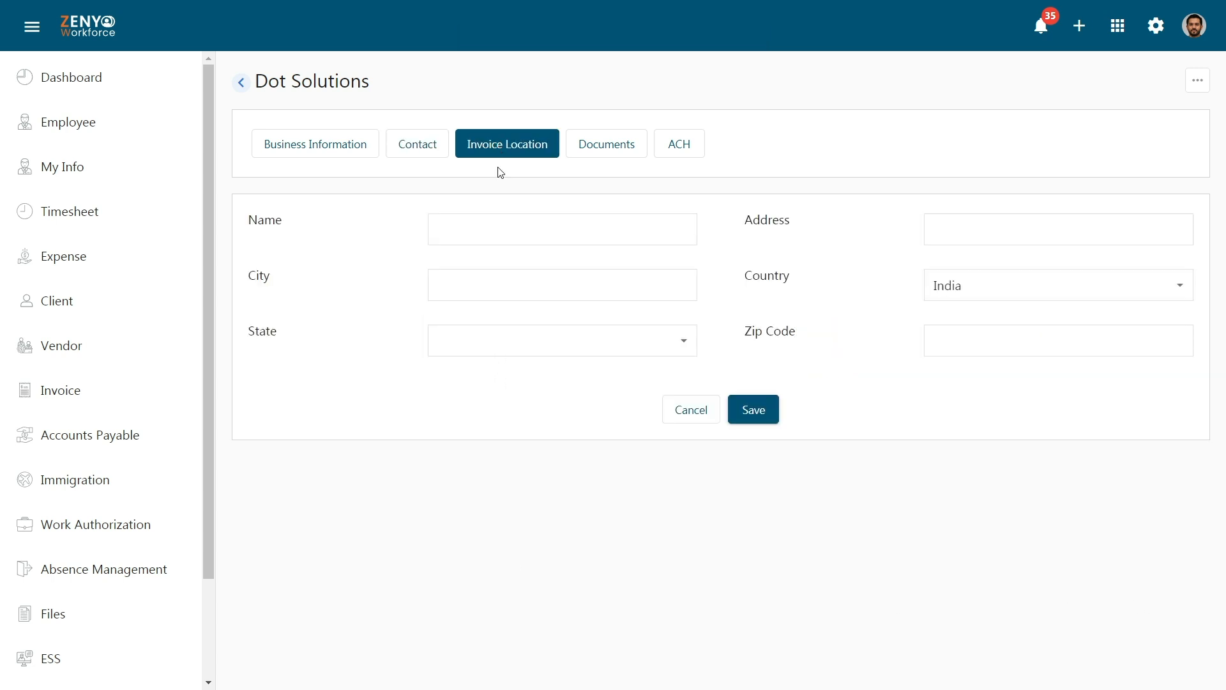
text(Dot Solutions)
click(1070, 232)
click(667, 281)
text(Tirunelveli)
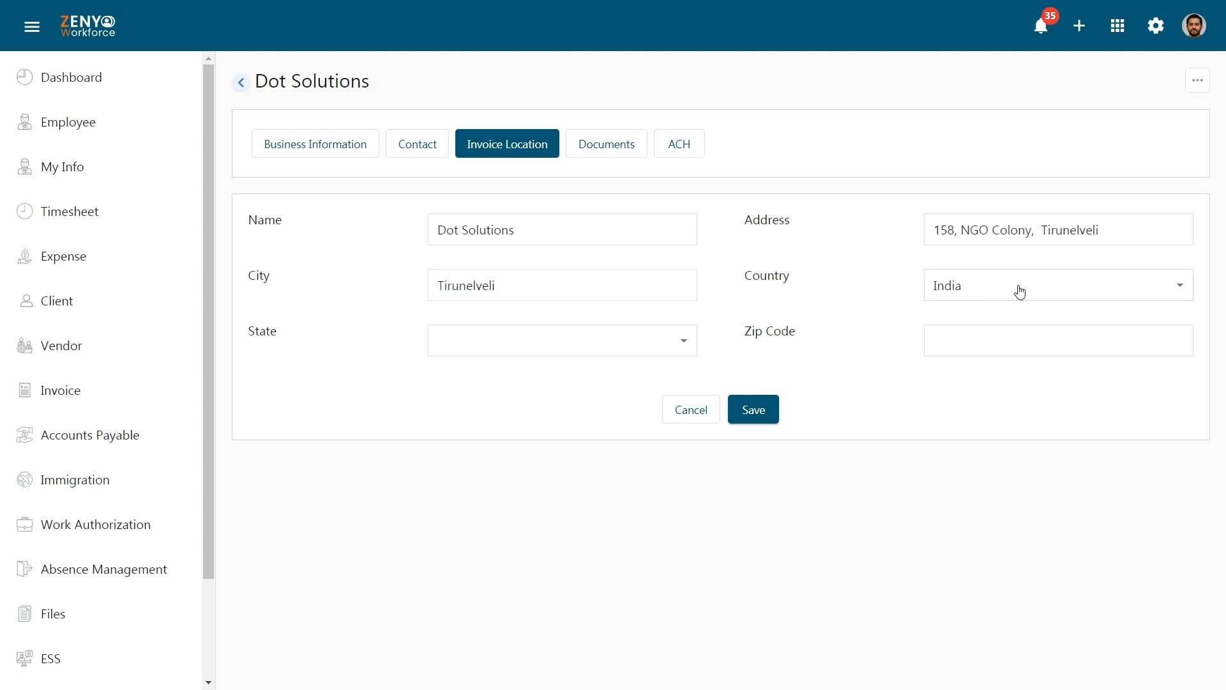
click(673, 341)
click(670, 556)
click(1066, 340)
text(627004)
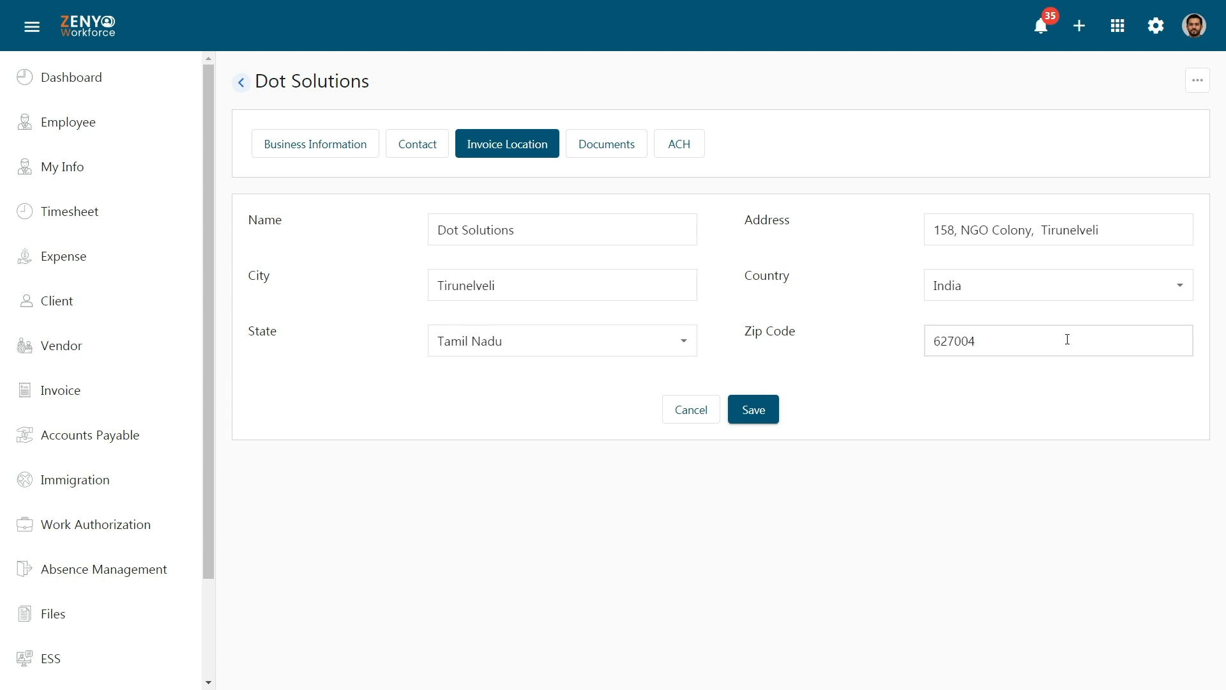
click(1072, 364)
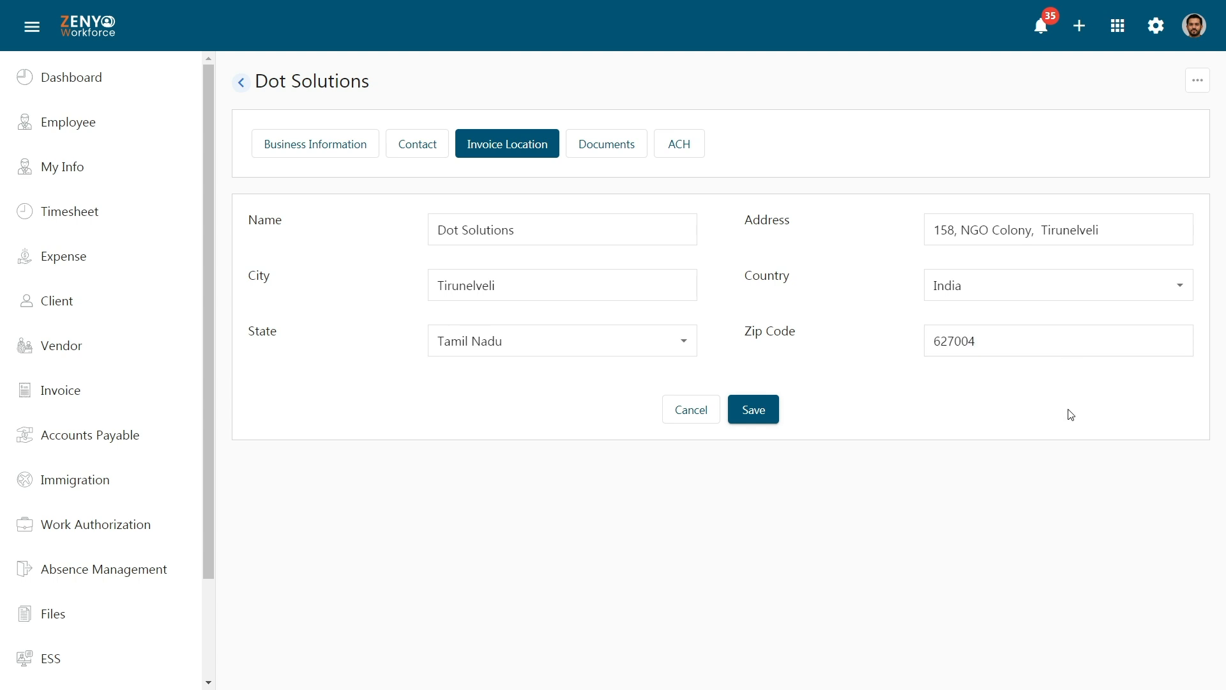
click(760, 411)
Add Development document 'Development Doc.', valid 06/17/2024 to 06/17/2025, with Dev.pdf attached.
click(637, 154)
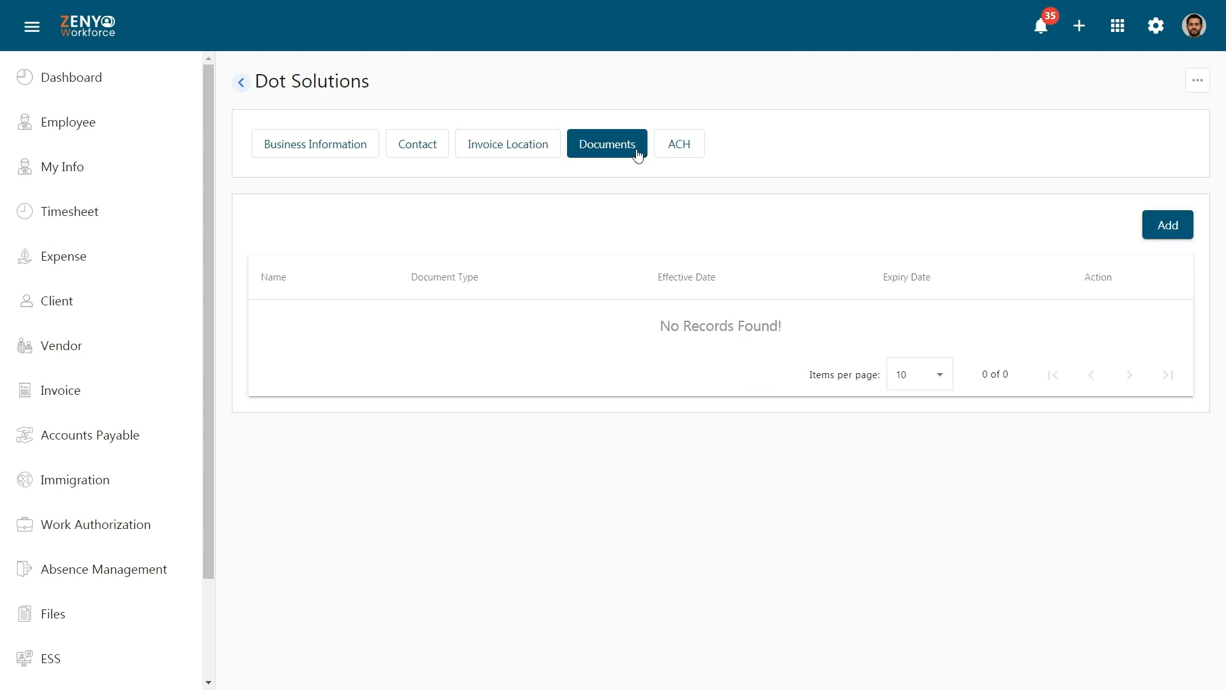
click(1155, 231)
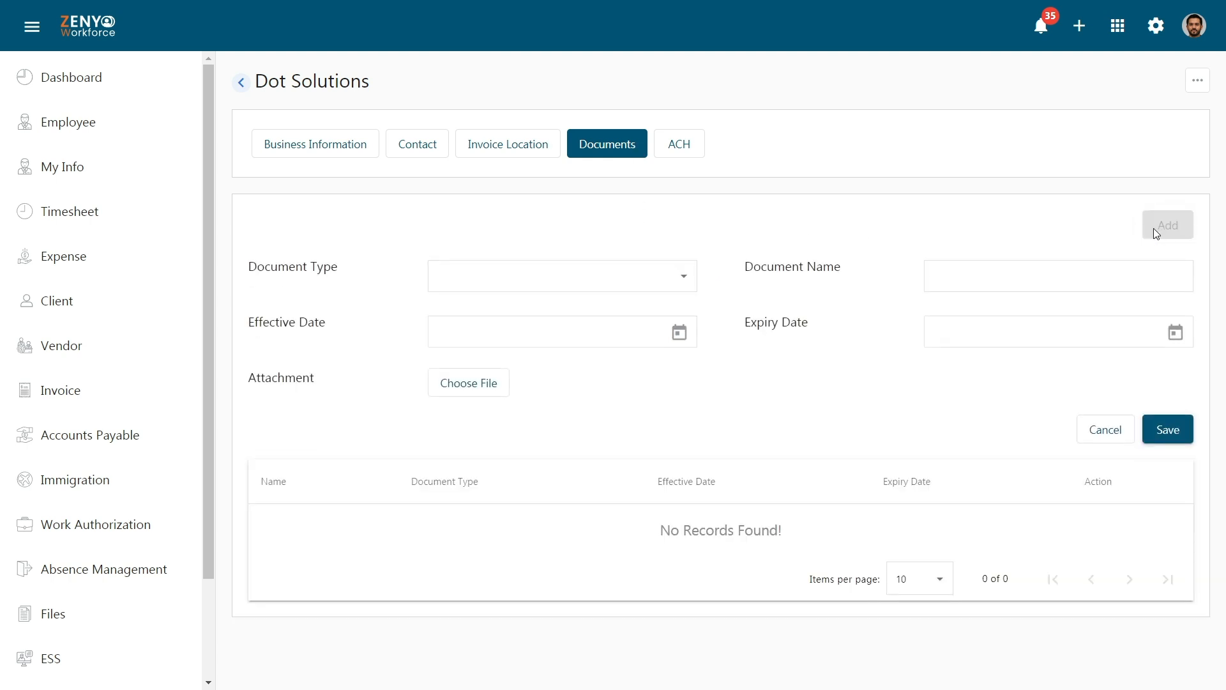
click(654, 278)
click(650, 347)
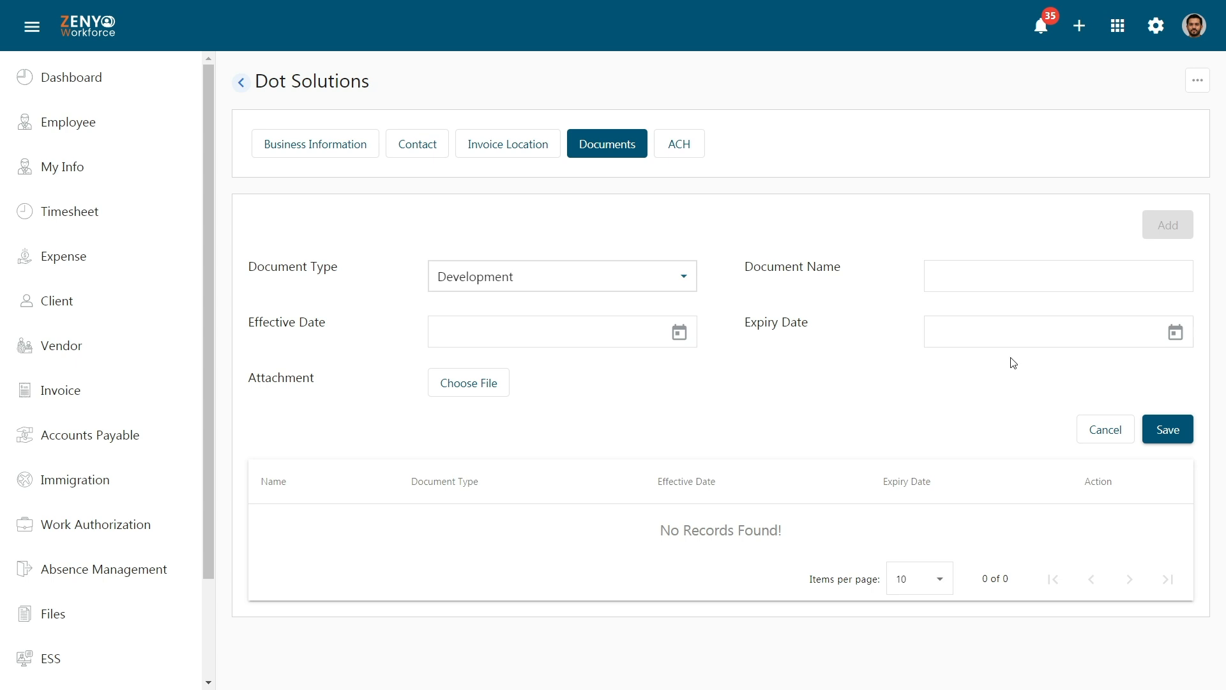
click(1023, 286)
text(Development Doc.)
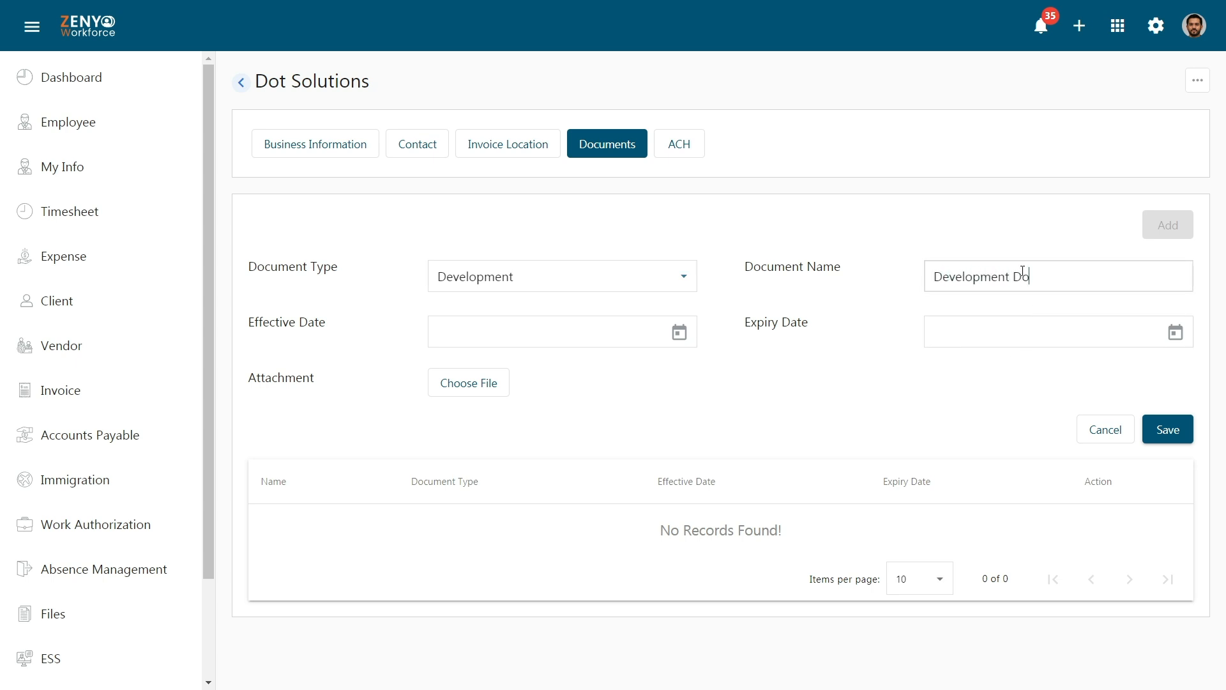
click(658, 331)
text(06/17/2024)
click(1042, 333)
text(06/17/2025)
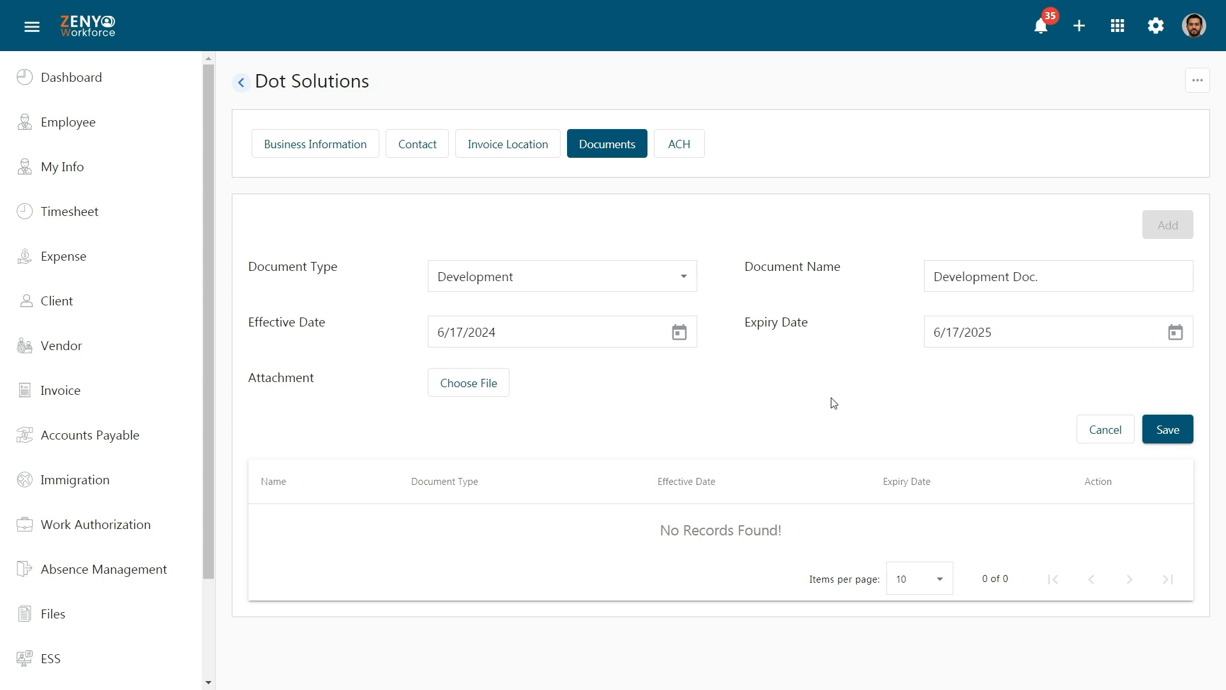
click(504, 389)
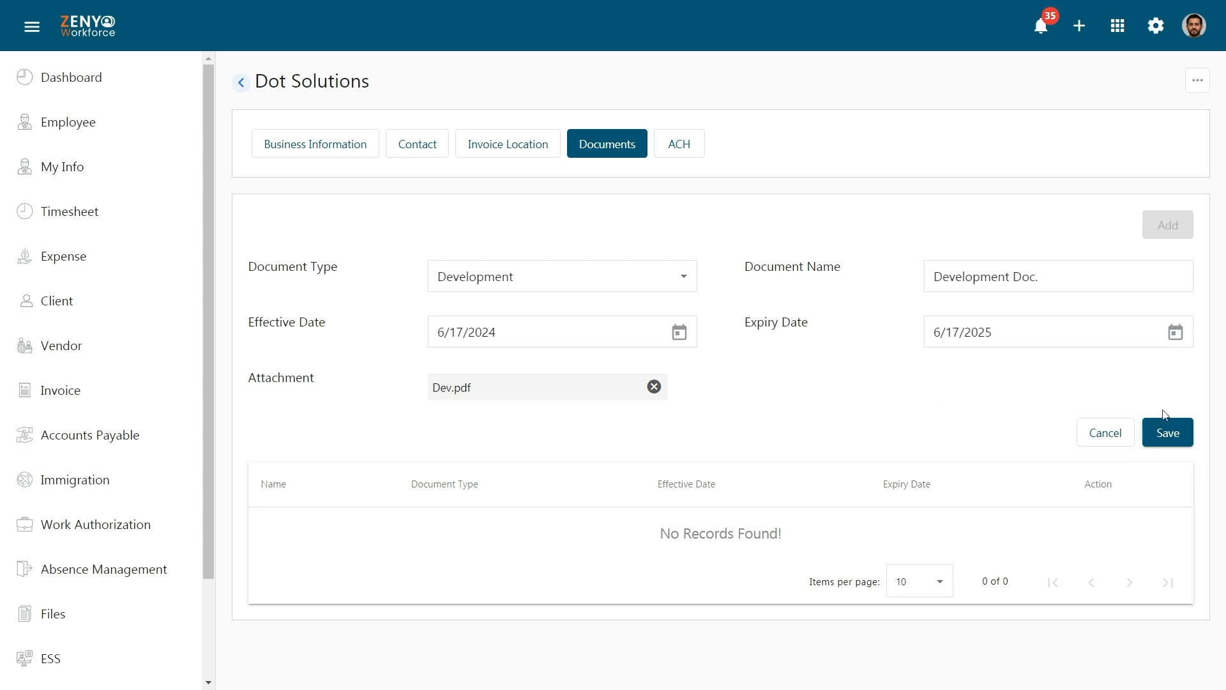
click(1165, 434)
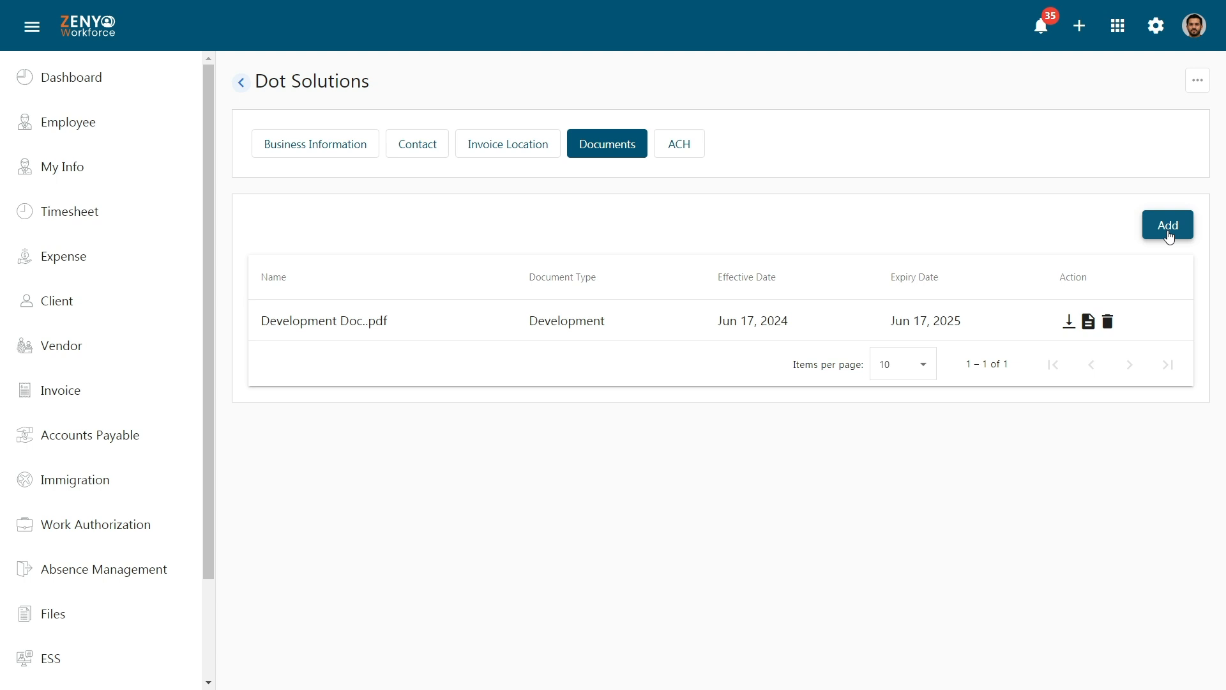
Start a new ACH account named Dot Solutions with its account number, type Savings and title Savings.
click(668, 147)
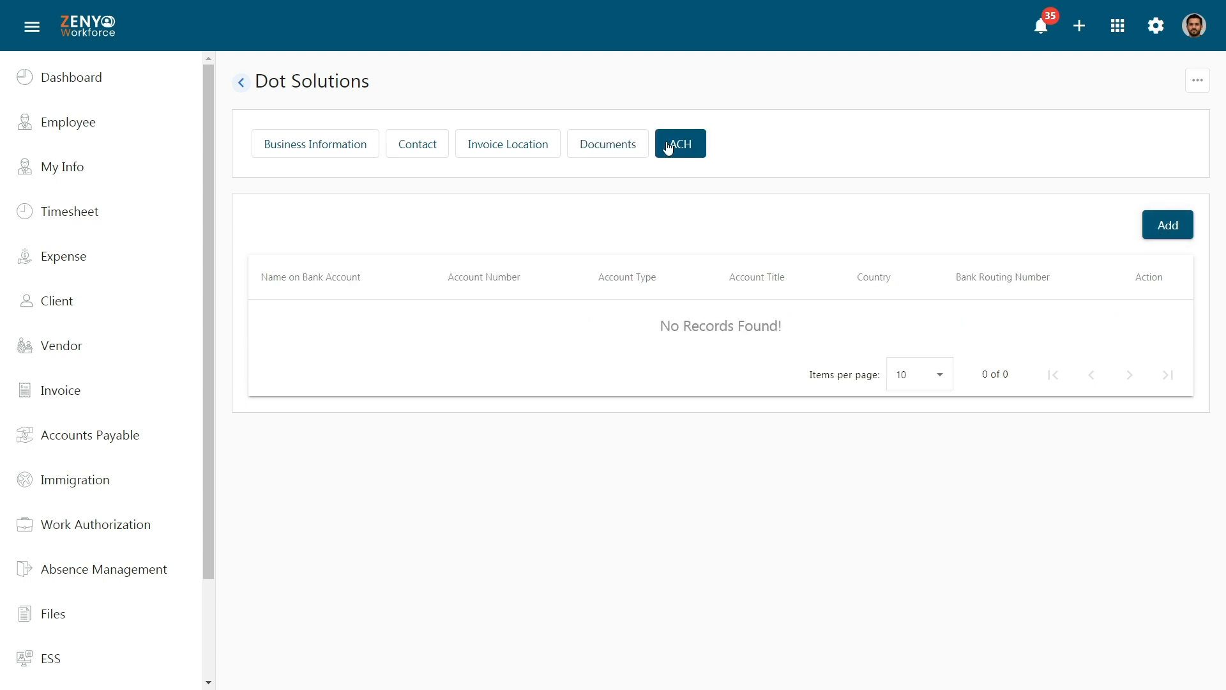
click(1163, 227)
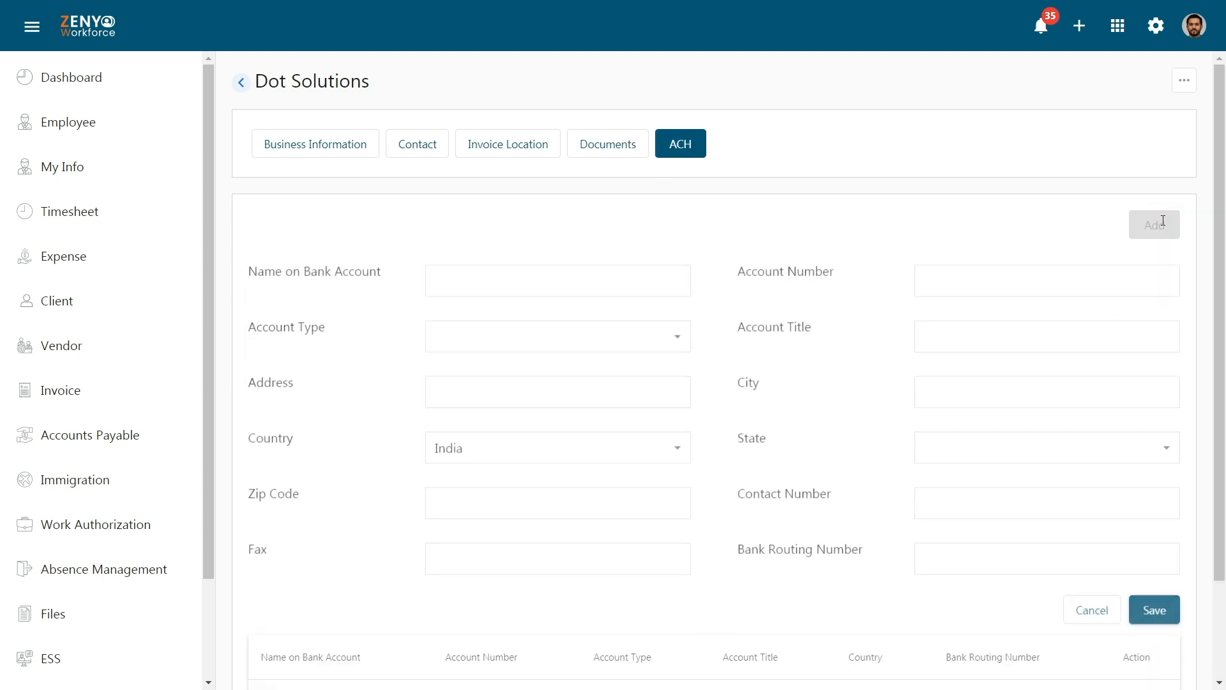
click(672, 278)
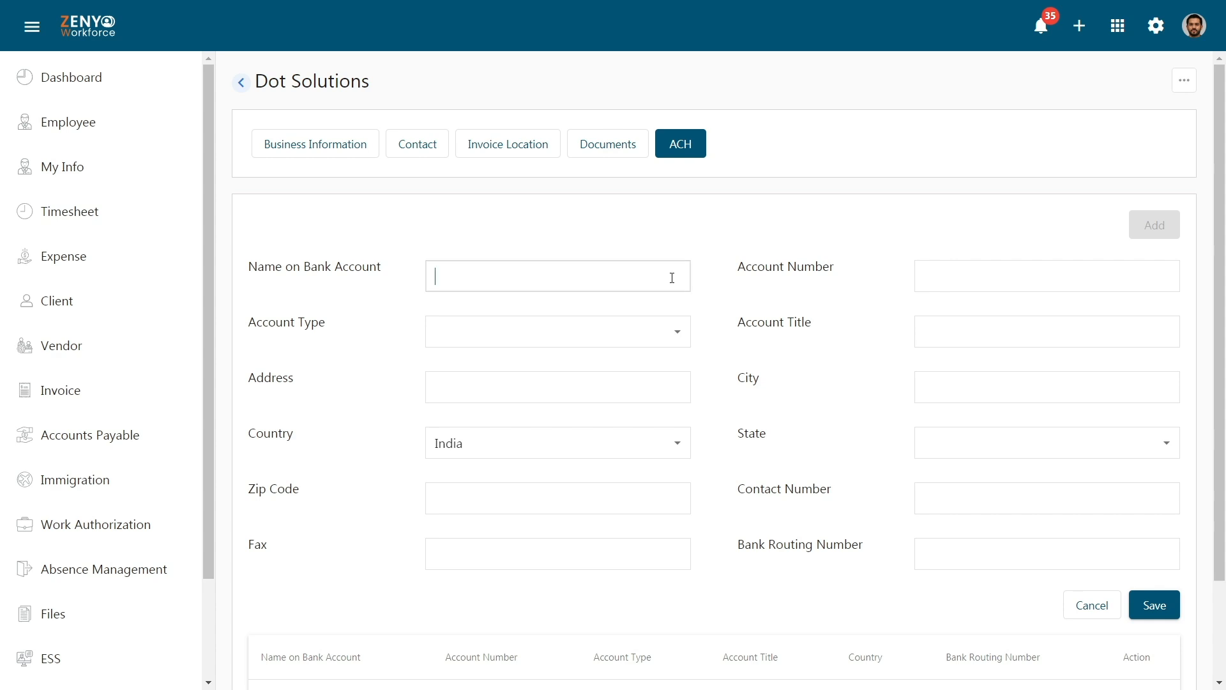
text(Dot Solutions)
click(747, 283)
click(1048, 274)
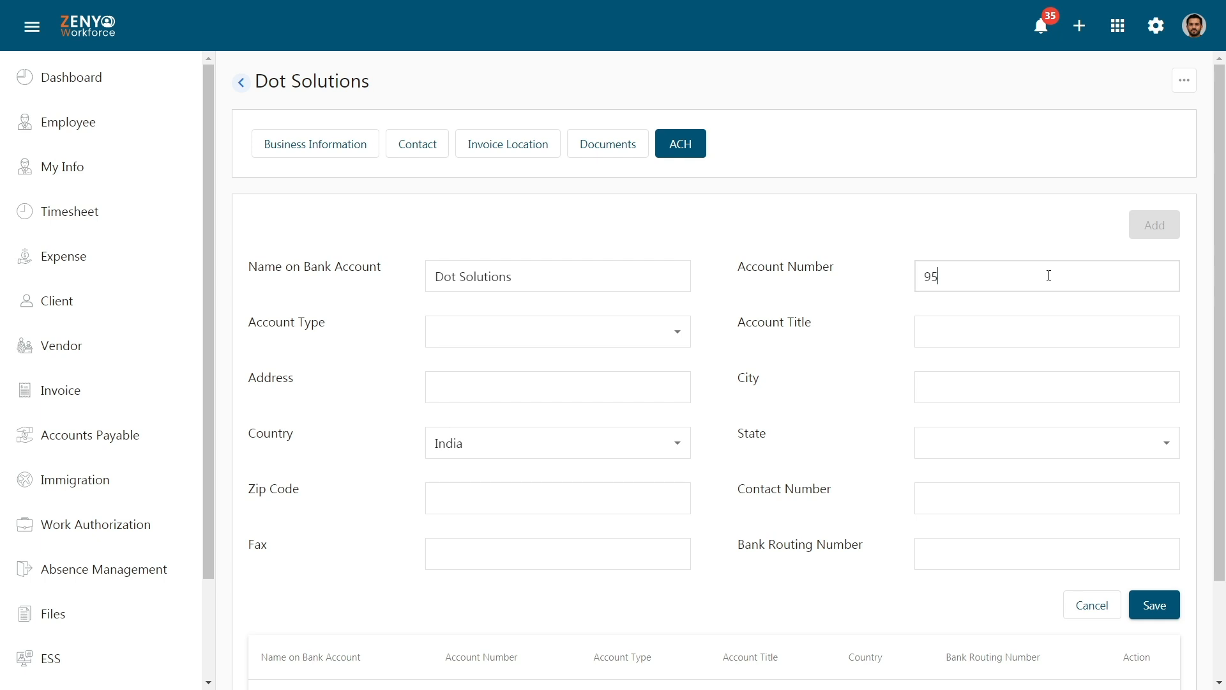
click(1052, 306)
click(637, 333)
click(635, 361)
click(1020, 332)
text(Savings)
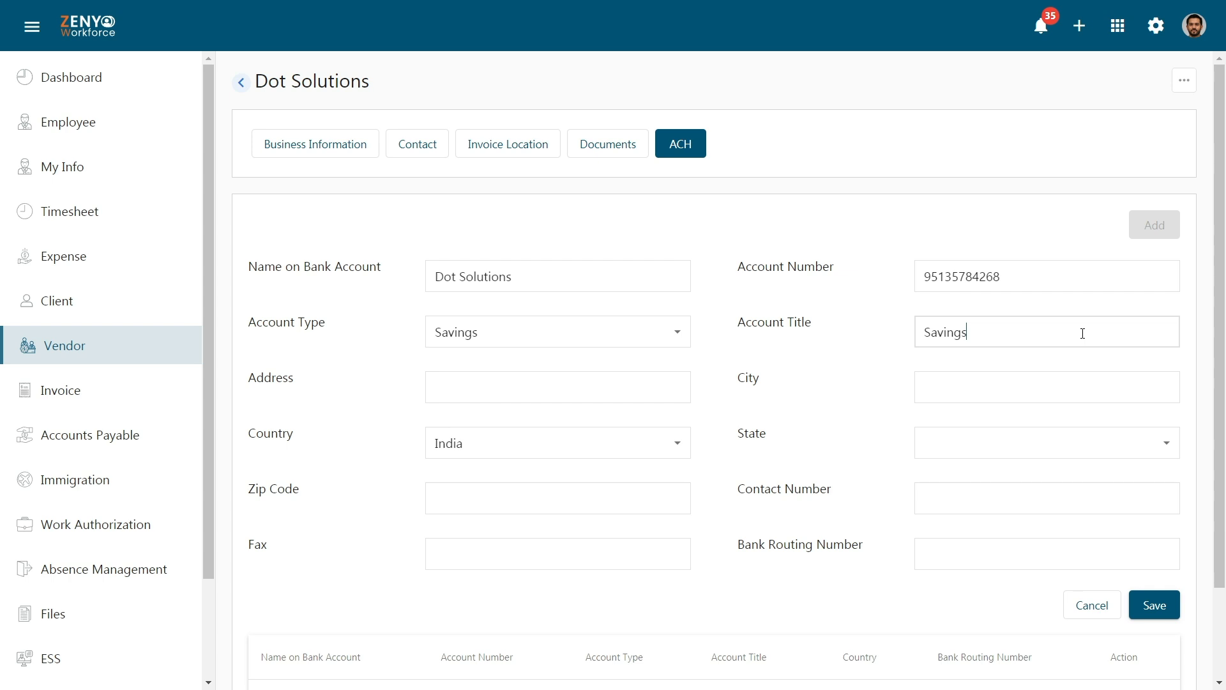
Enter the bank account's street address in Tirunelveli, Tamil Nadu, with its zip code.
click(666, 386)
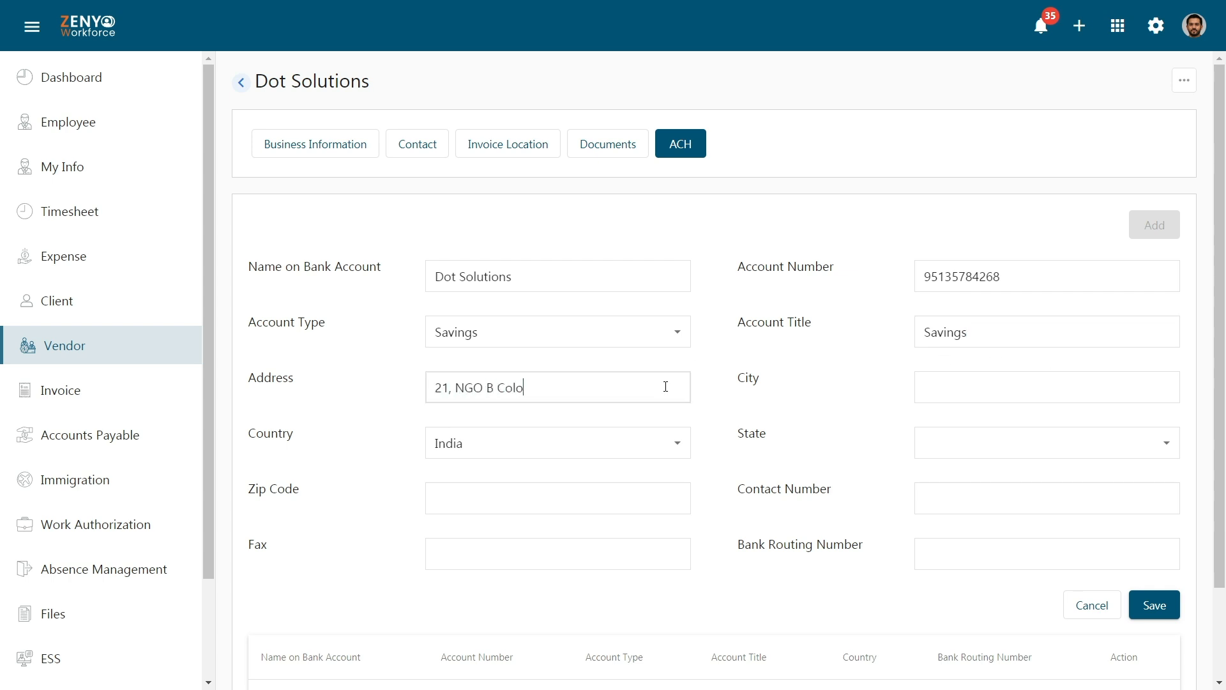
click(887, 402)
click(1047, 390)
text(Tirunelveli)
click(841, 413)
click(991, 449)
click(1016, 660)
click(654, 492)
text(627004)
Add the account's contact number and bank routing number, then save the ACH record.
click(1029, 500)
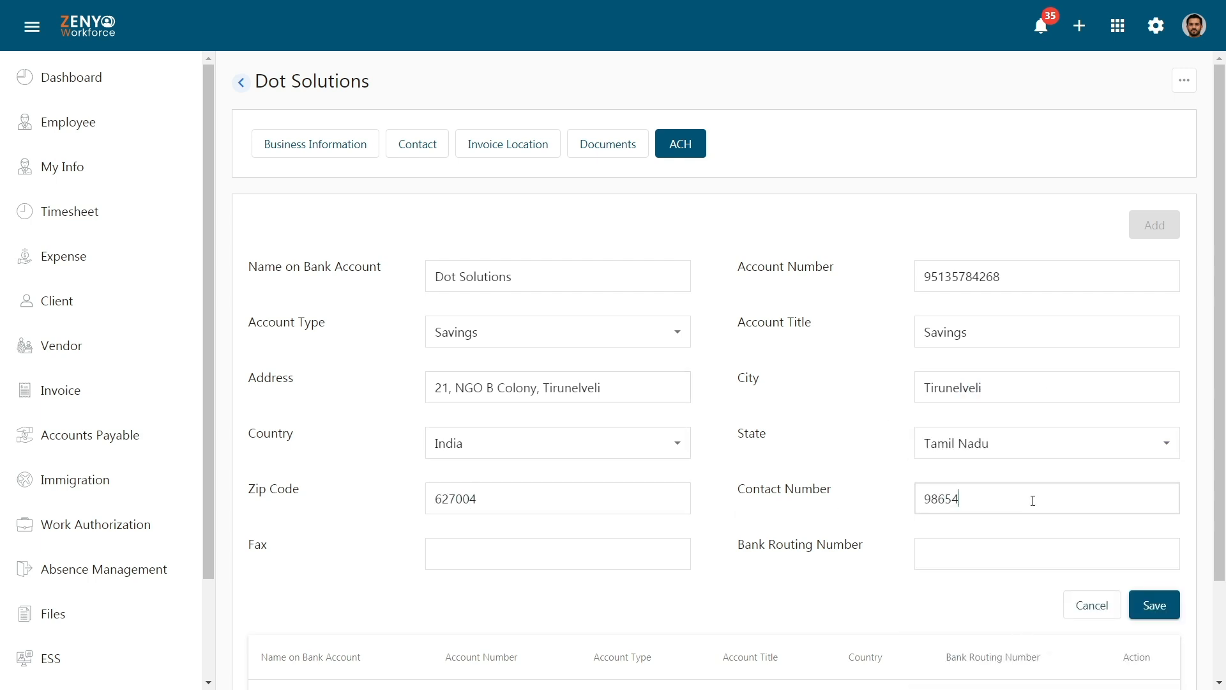
click(821, 531)
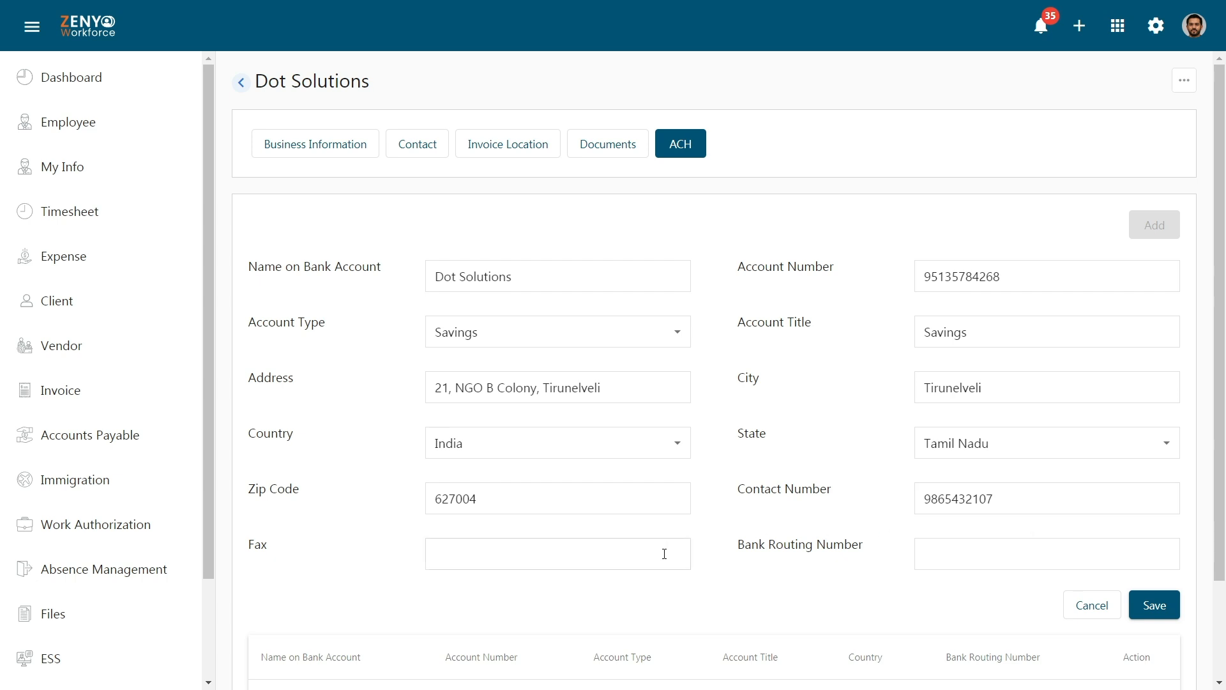
click(966, 557)
text(87654323)
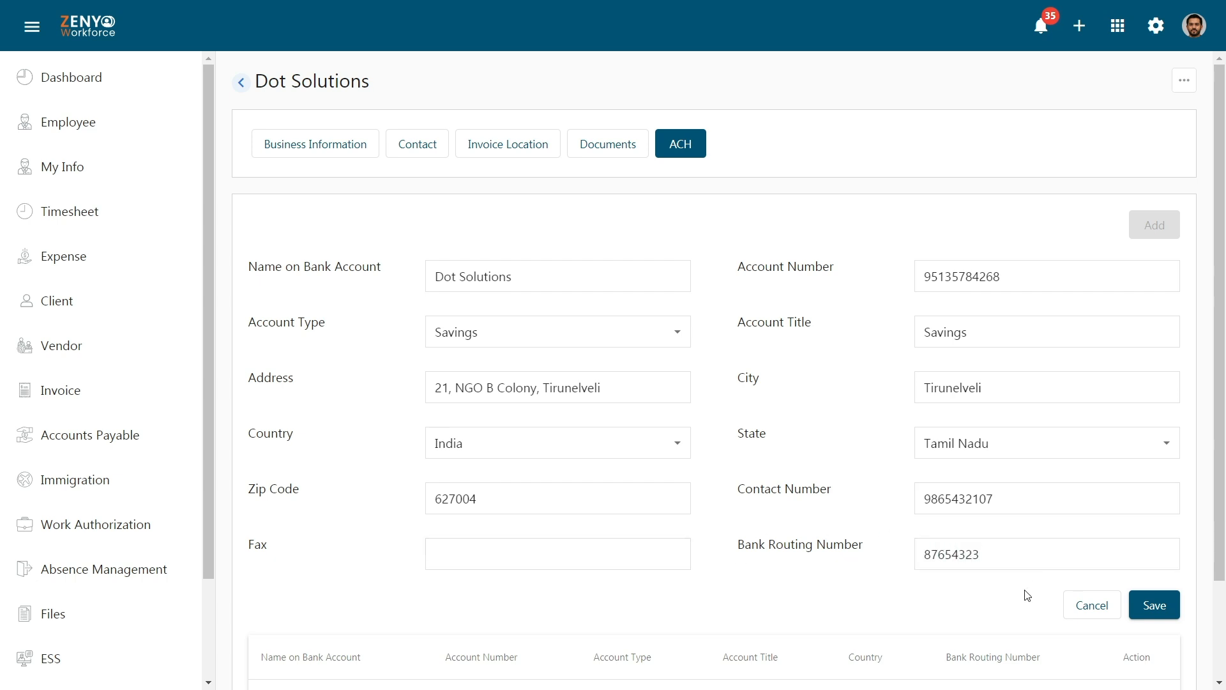
click(1151, 606)
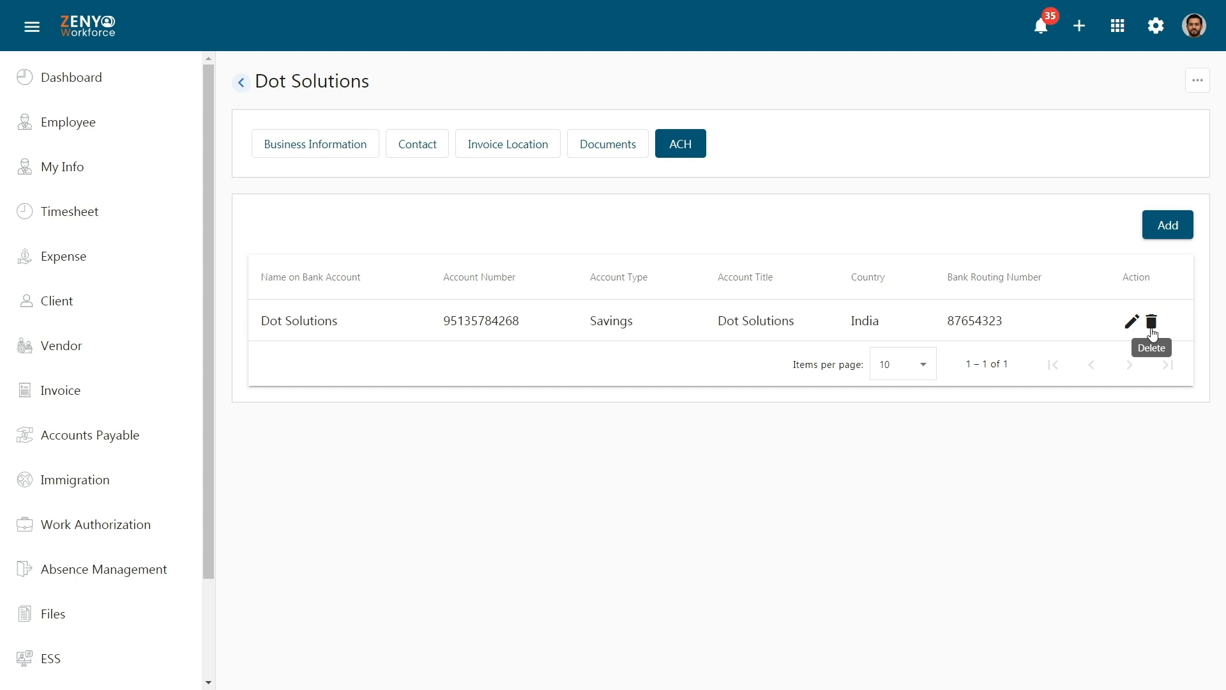
Move the Dot Solutions vendor to inactive and confirm.
click(1198, 80)
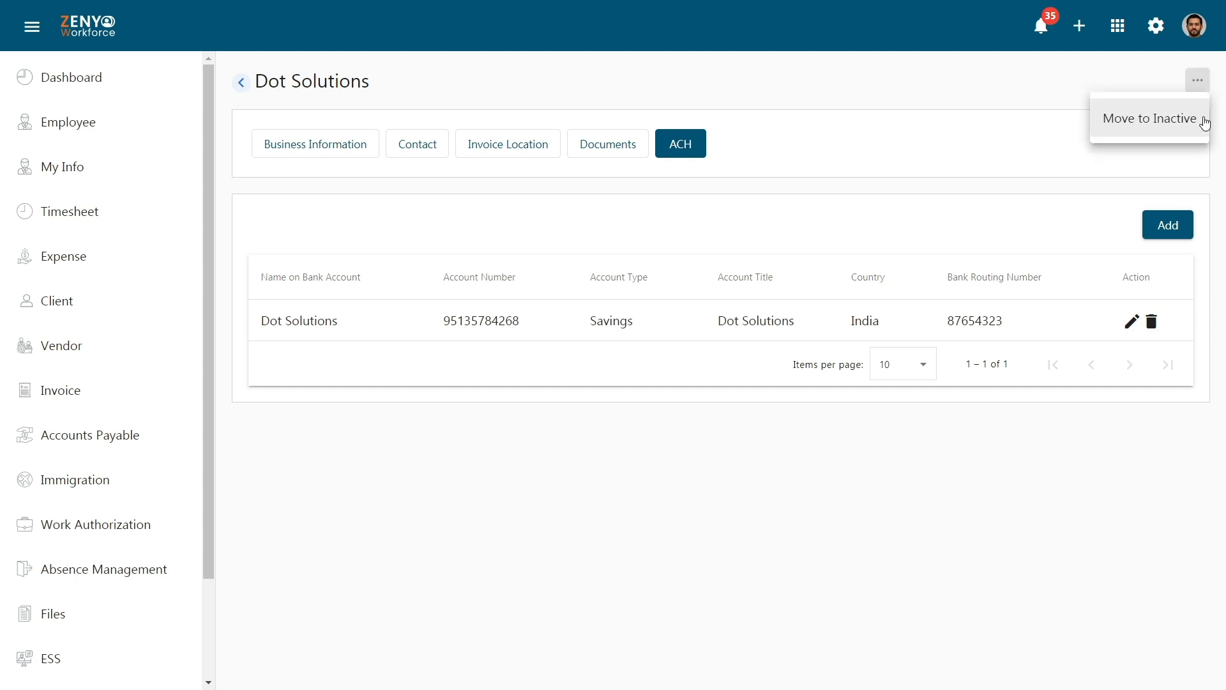
click(1149, 119)
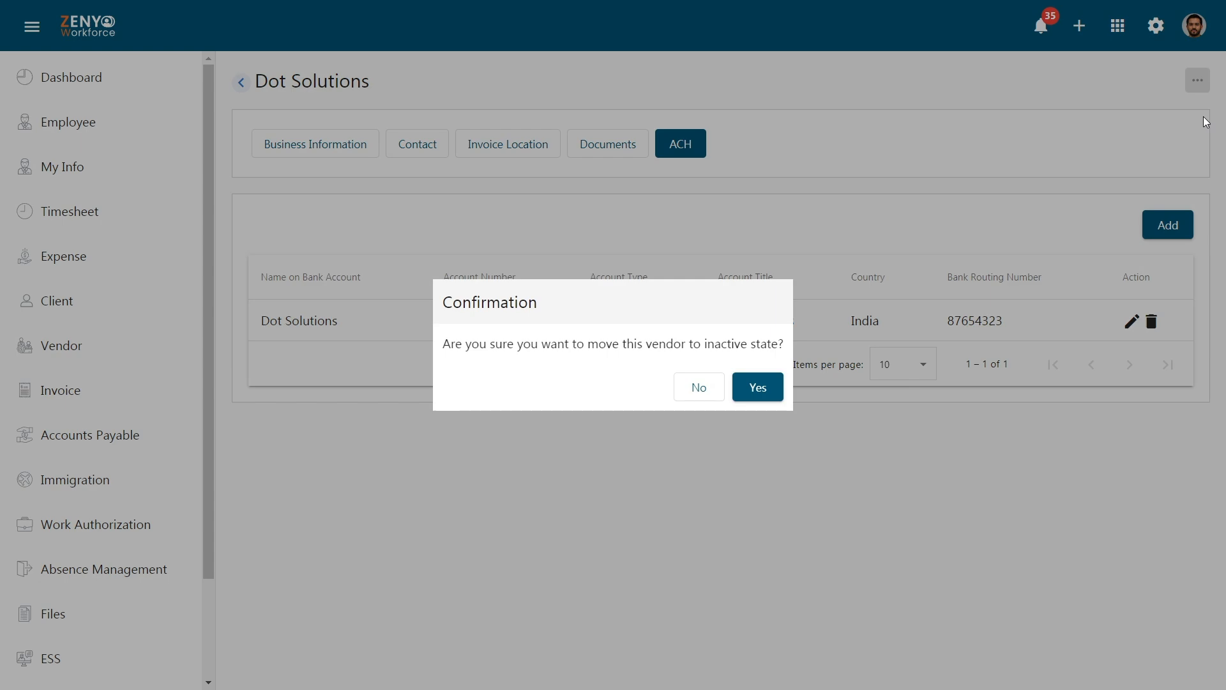
click(756, 383)
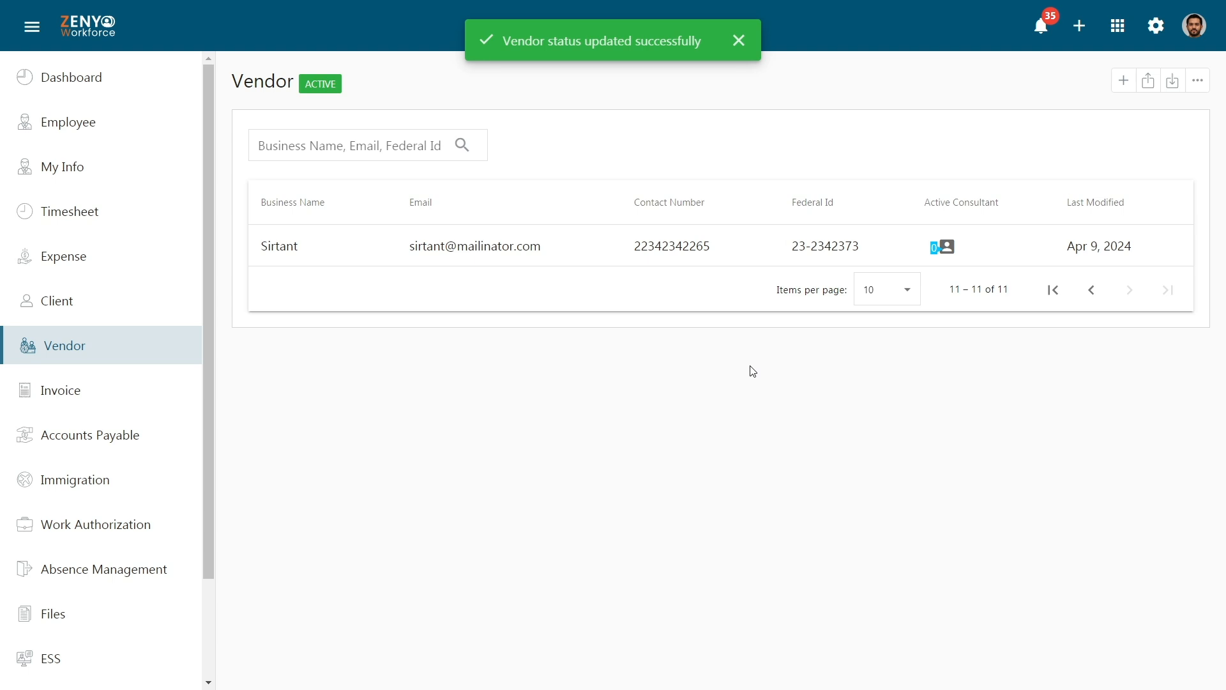
From the Inactive Vendors list, open Dot Solutions and move it back to active.
click(1200, 88)
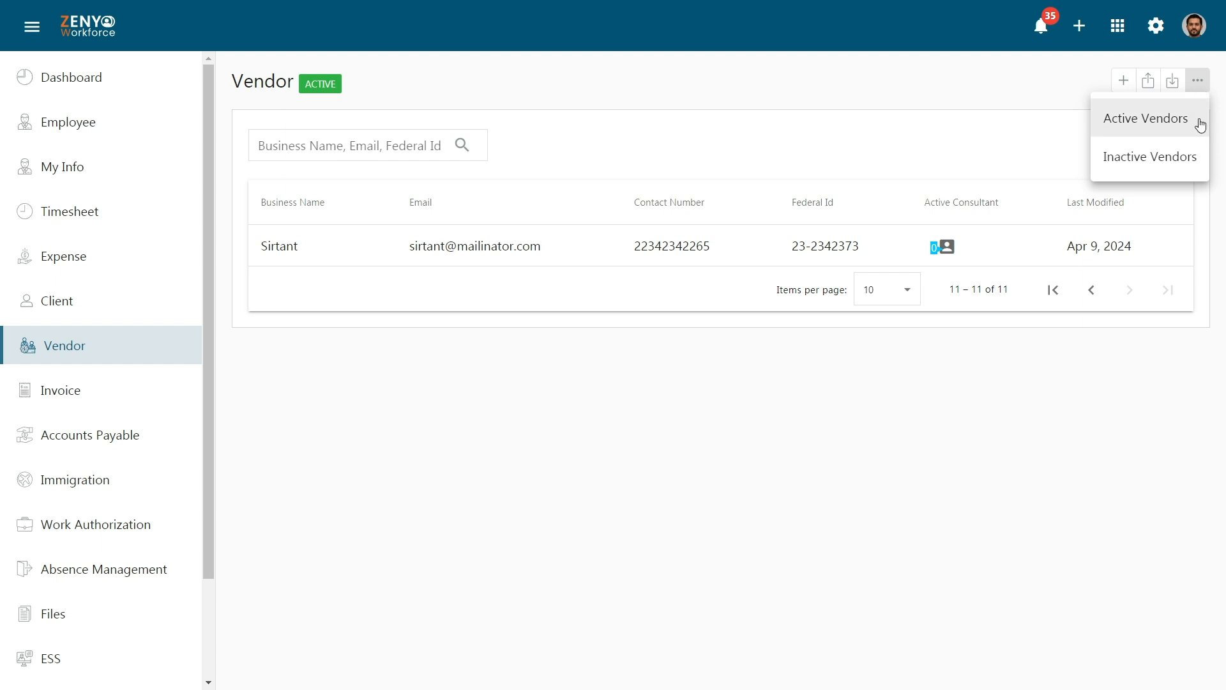
click(1199, 163)
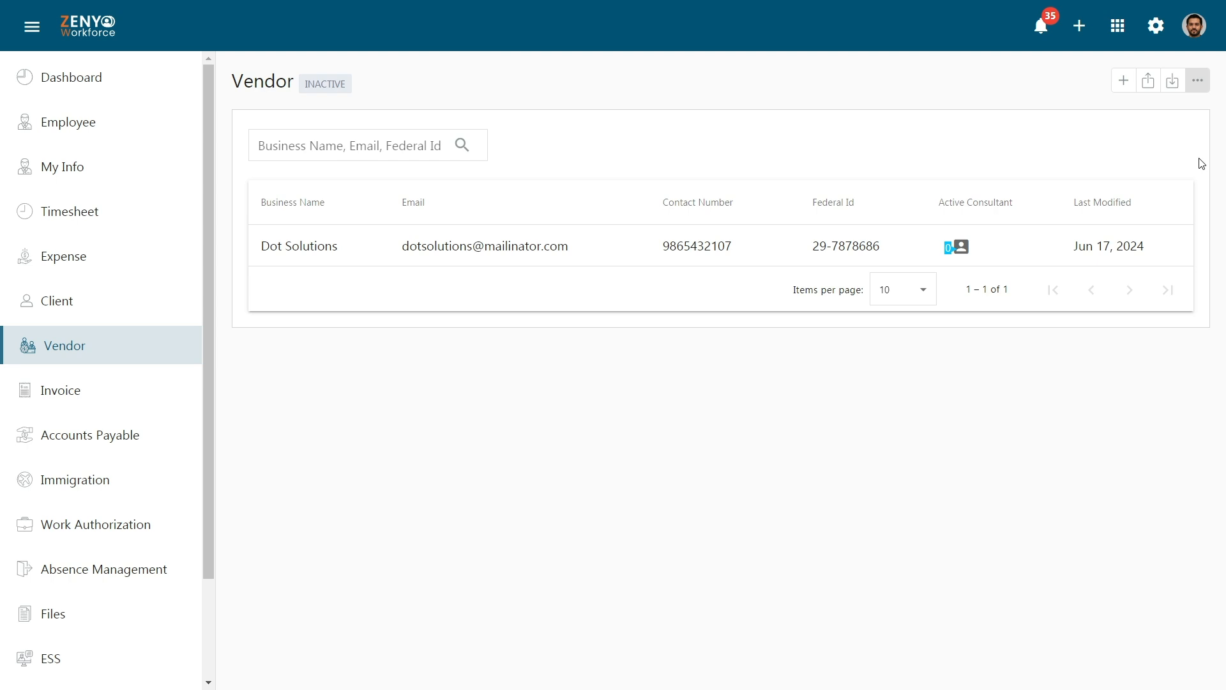
click(1133, 249)
click(1184, 82)
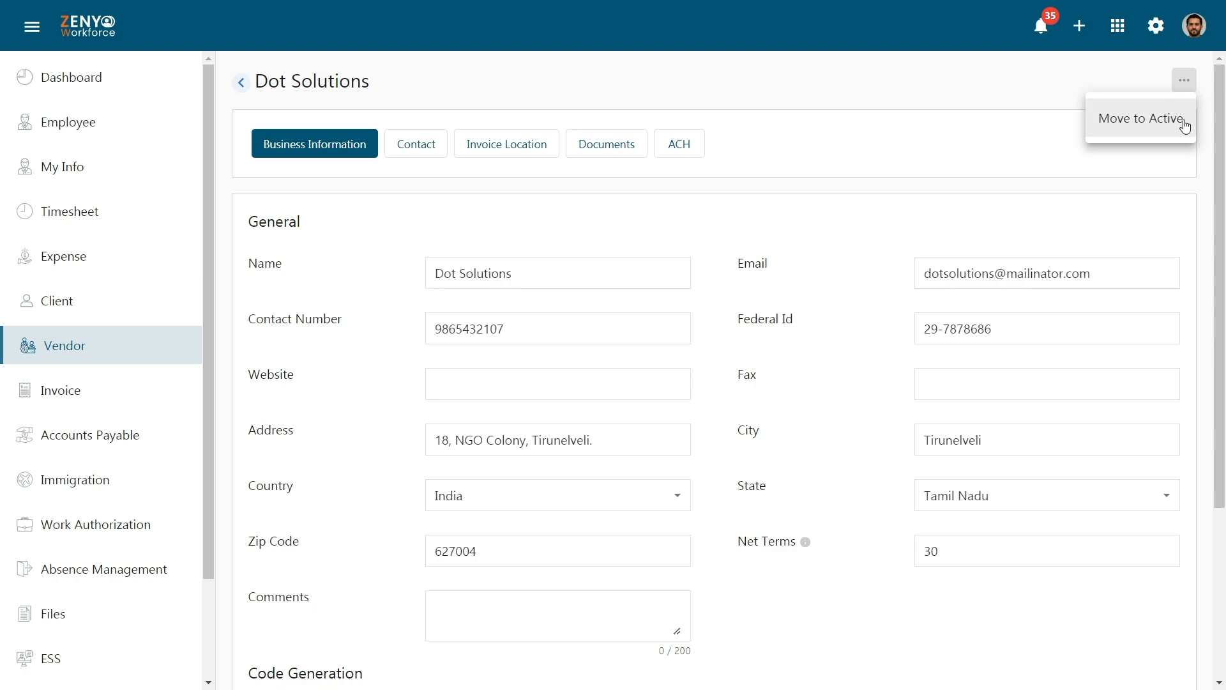
click(1184, 122)
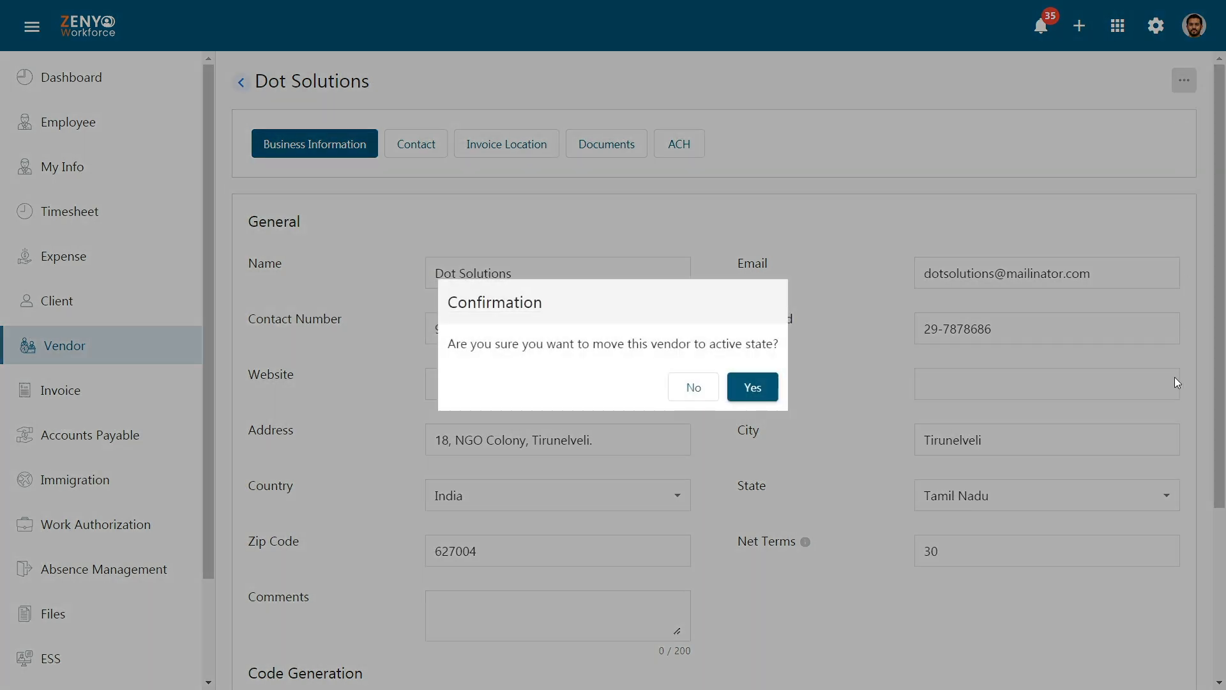
click(763, 387)
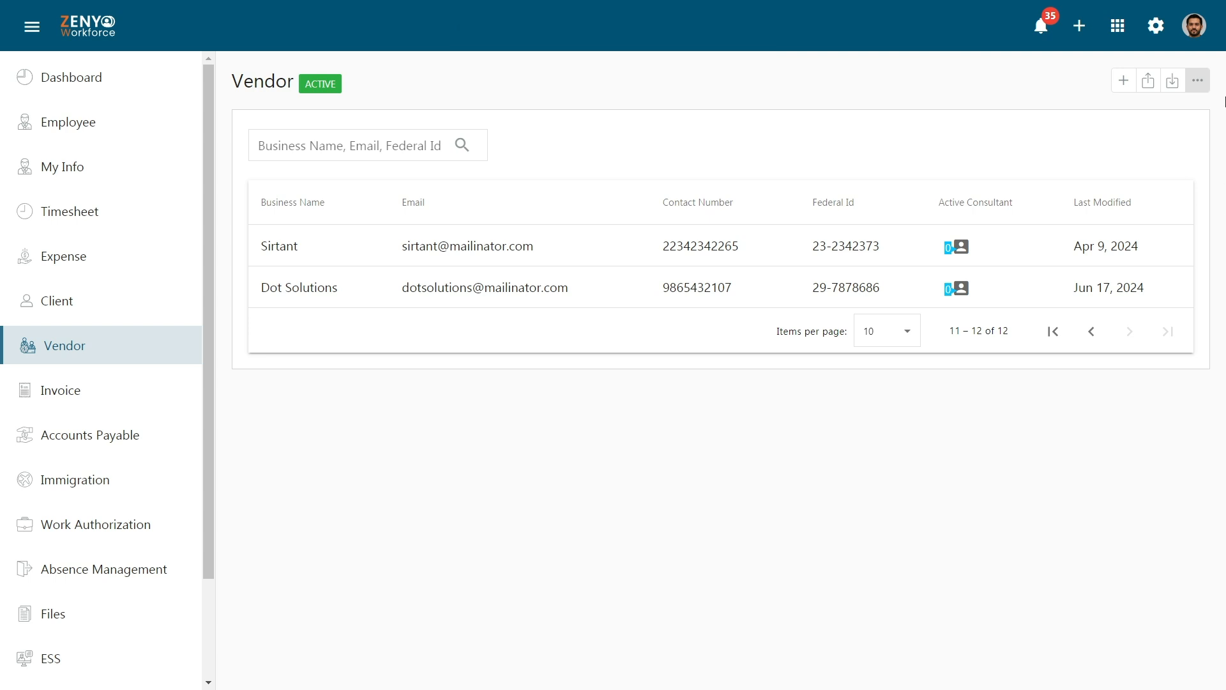
On the vendor Import page, download the XLSX template and pick it as the import file.
click(1173, 81)
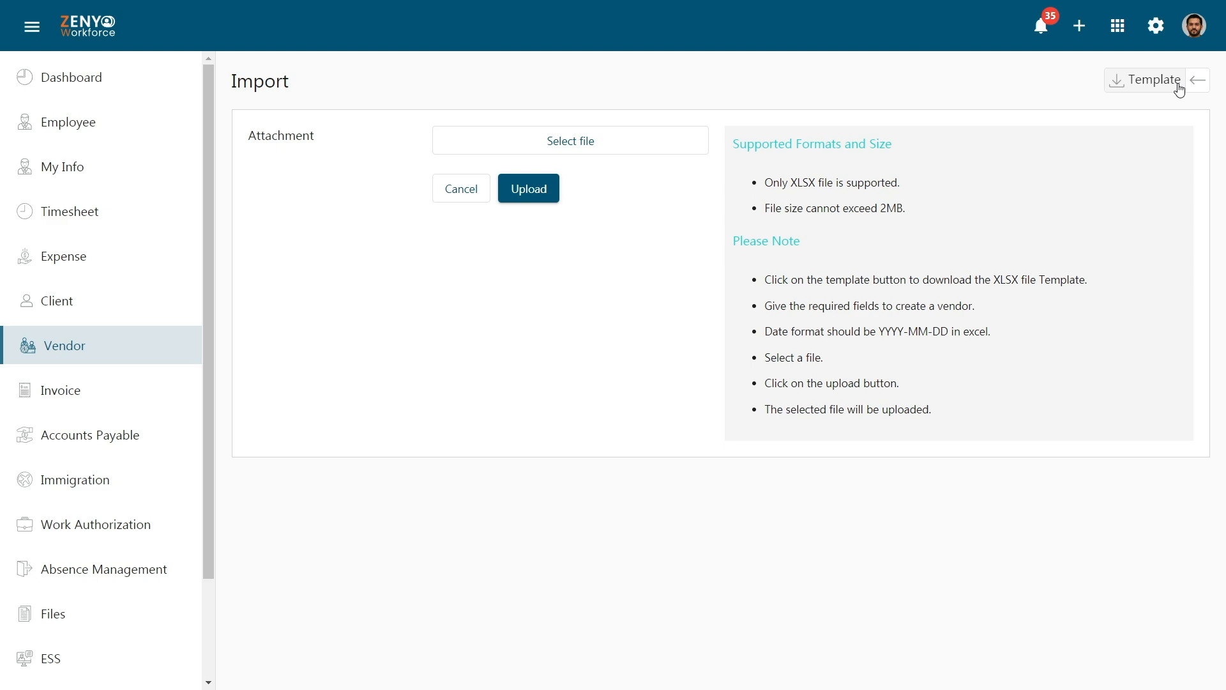
click(1180, 90)
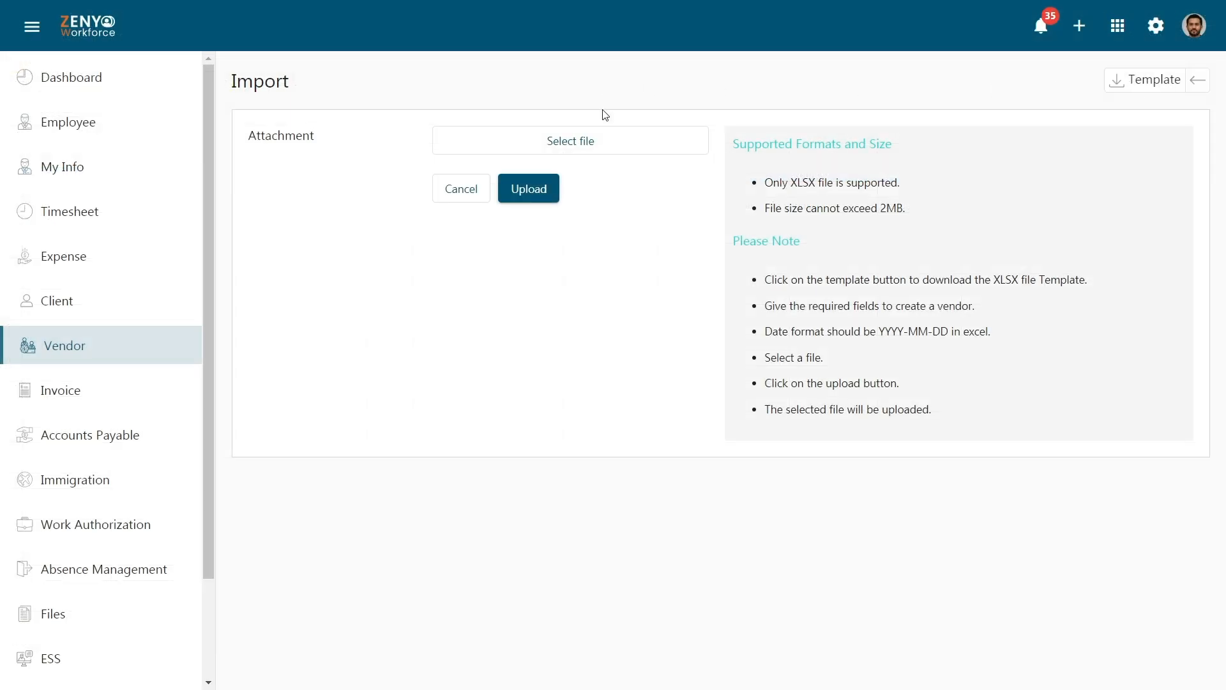
click(604, 146)
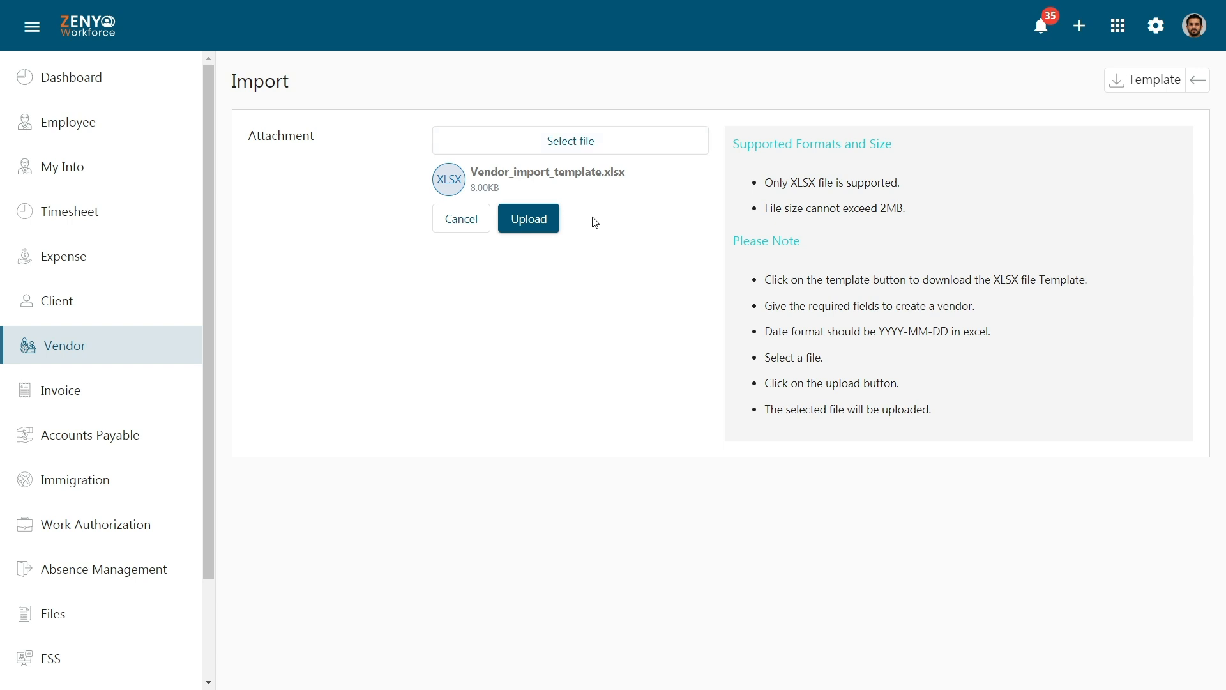
Upload Vendor_import_template.xlsx and return to the 12-entry active Vendor list.
click(548, 219)
click(1204, 81)
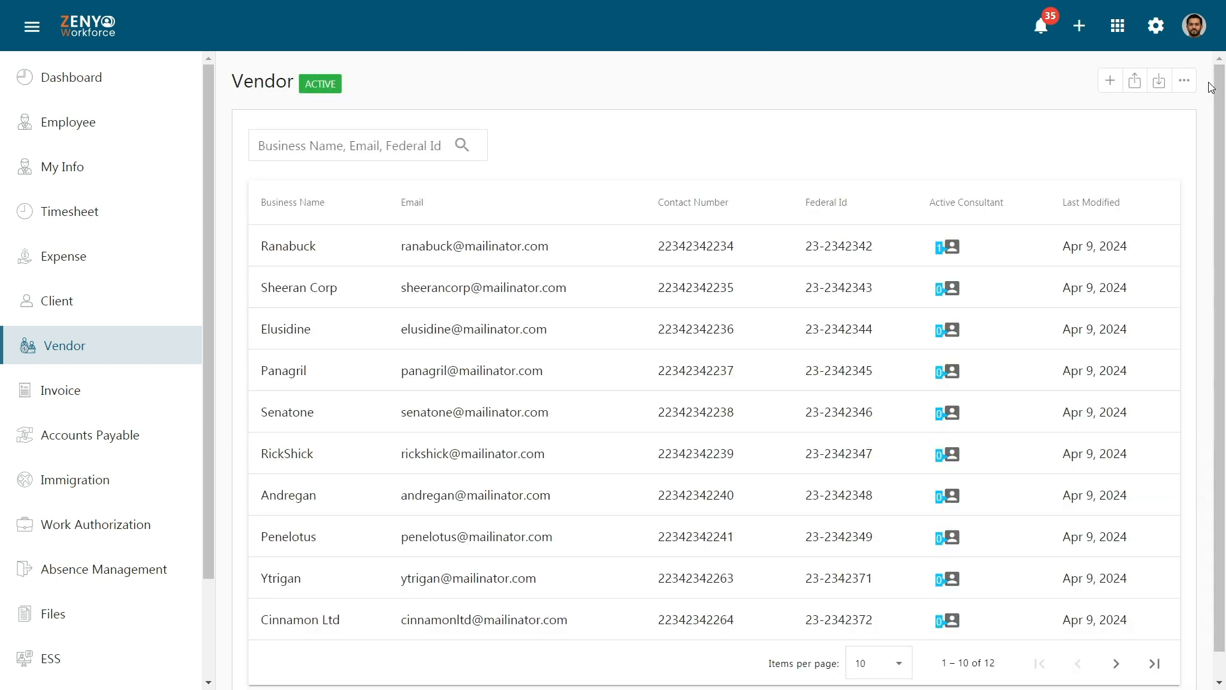
click(1133, 82)
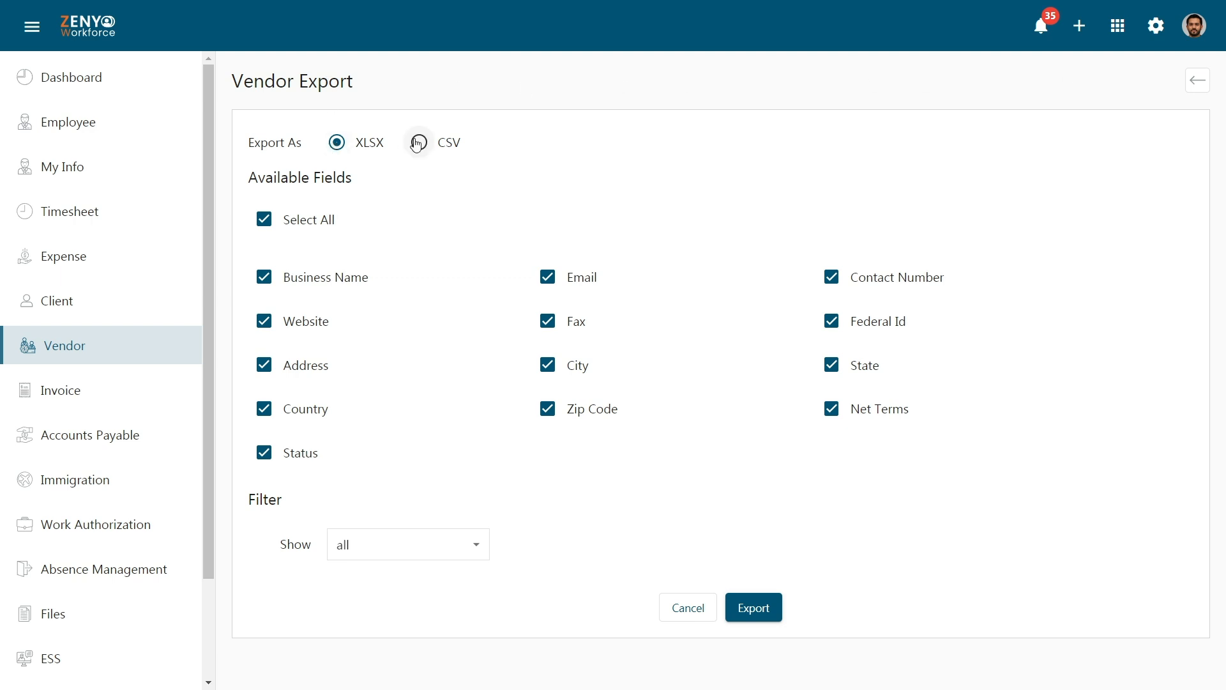
Tick every export field, including Business Name, Email and Contact Number, via Select All.
click(263, 218)
click(264, 276)
click(547, 276)
click(830, 276)
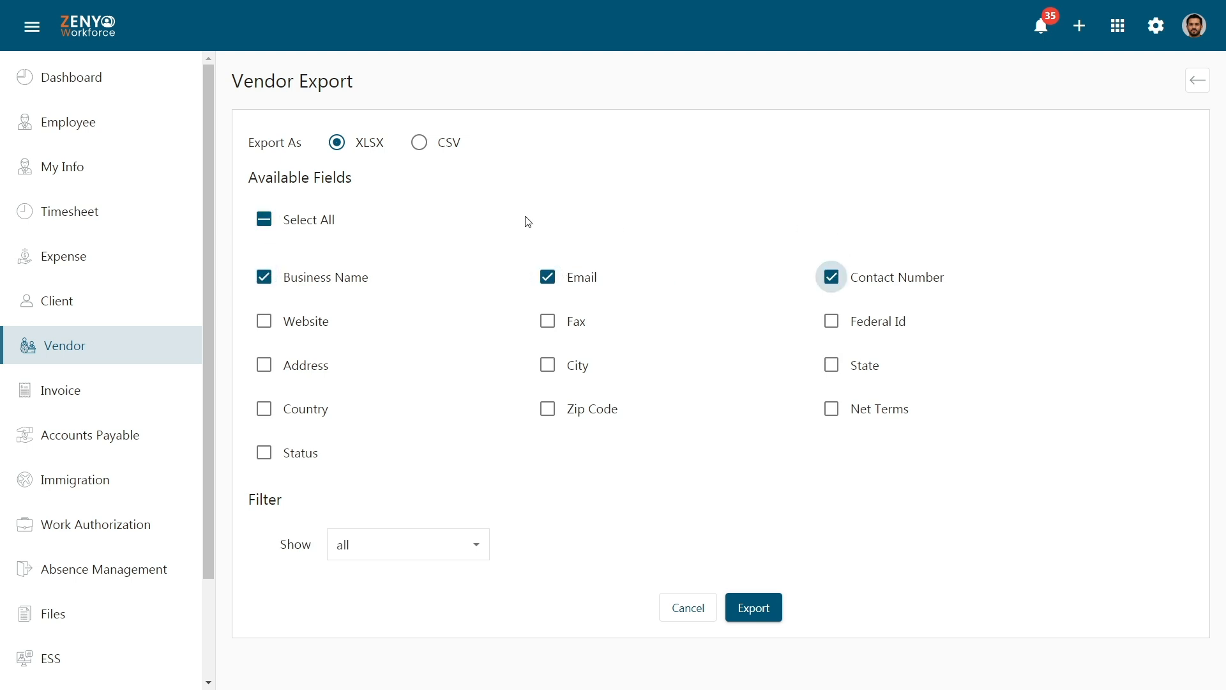
click(264, 219)
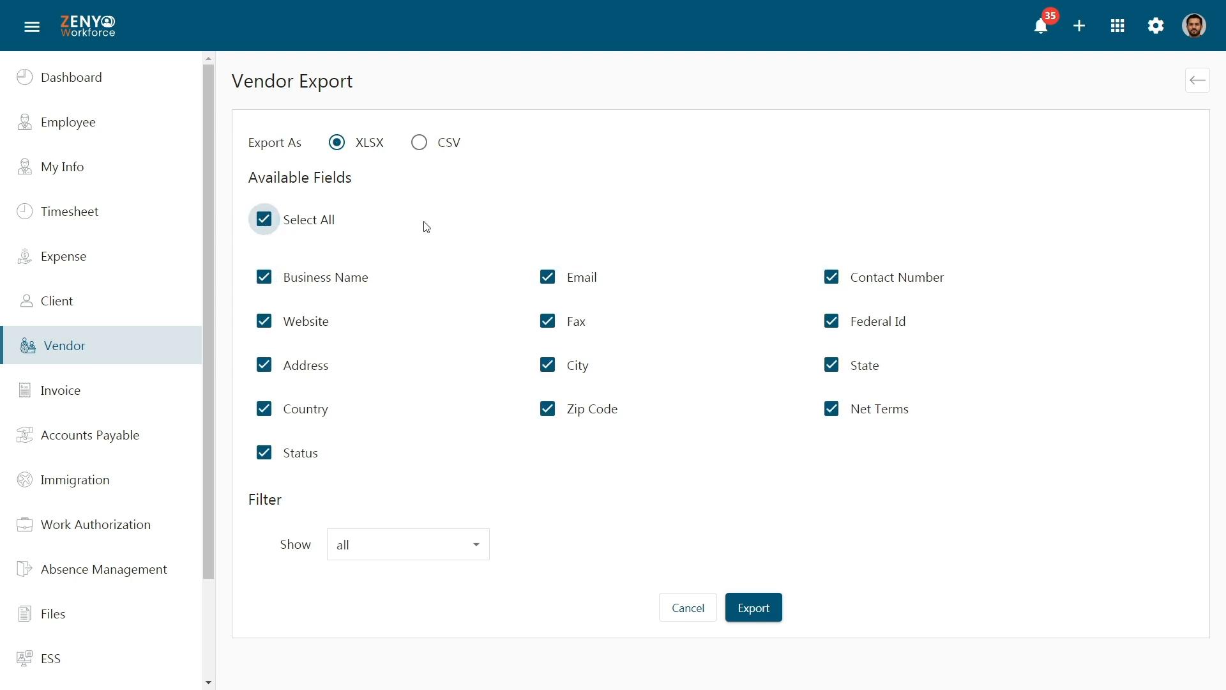
Set the vendor filter to 'only' so a Business Name condition row appears.
click(411, 549)
click(408, 614)
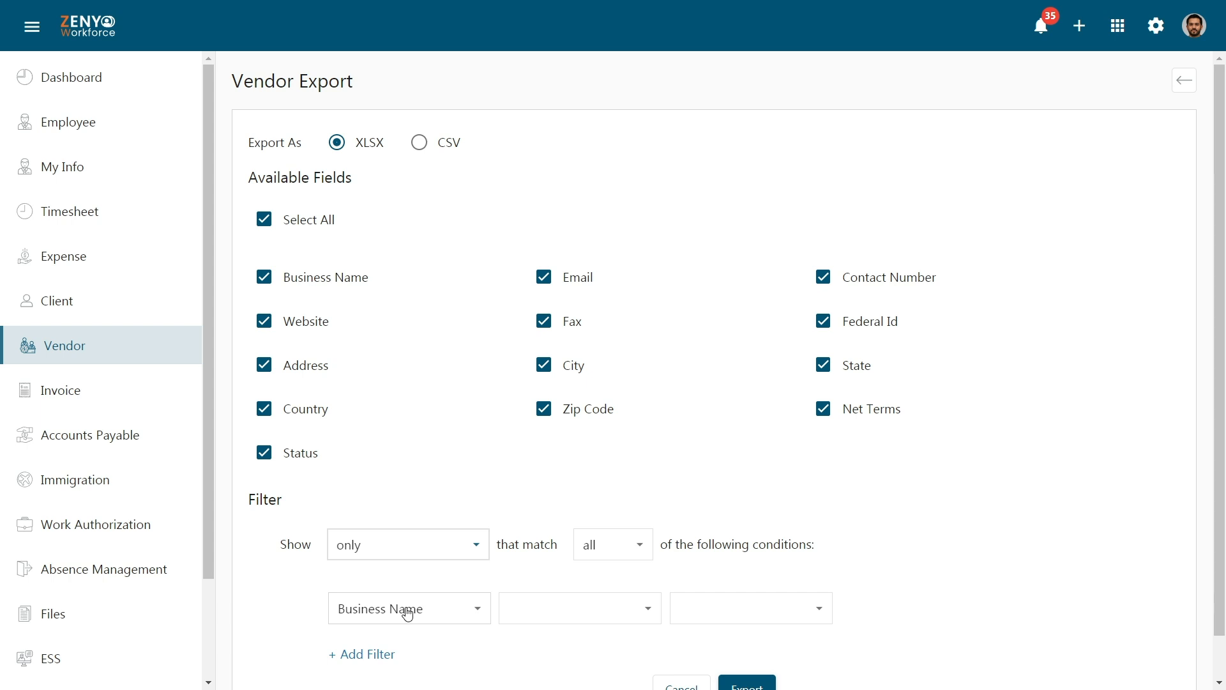
scroll(407, 613, down, 2)
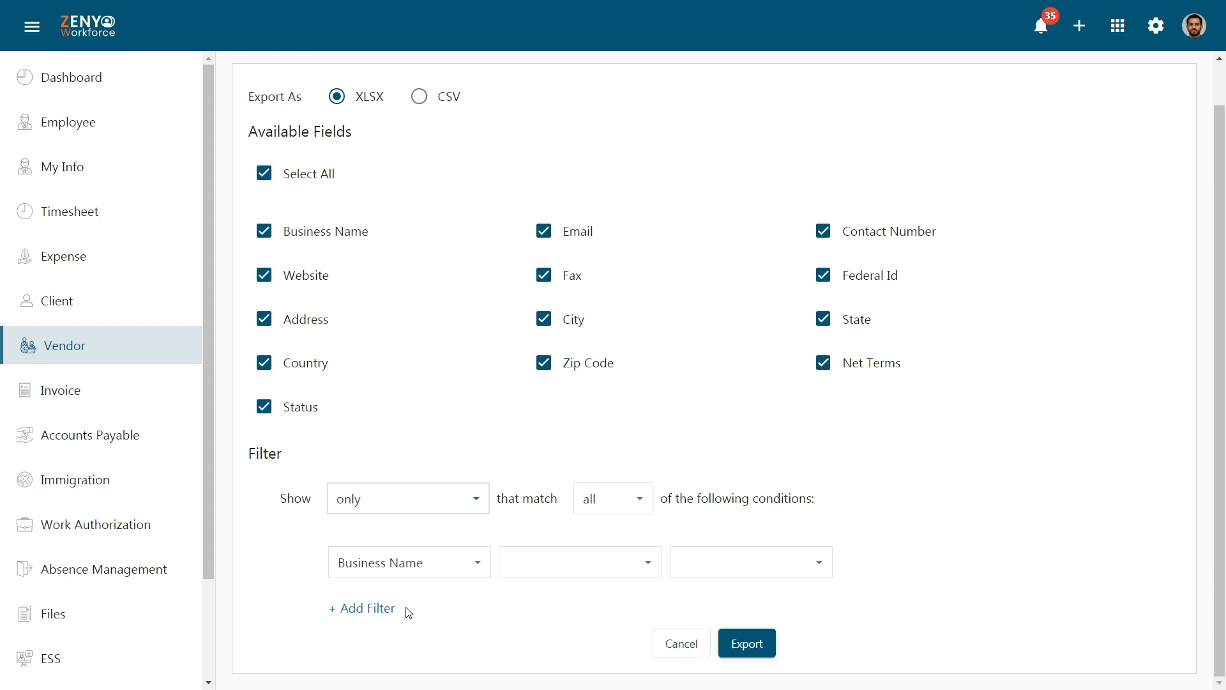